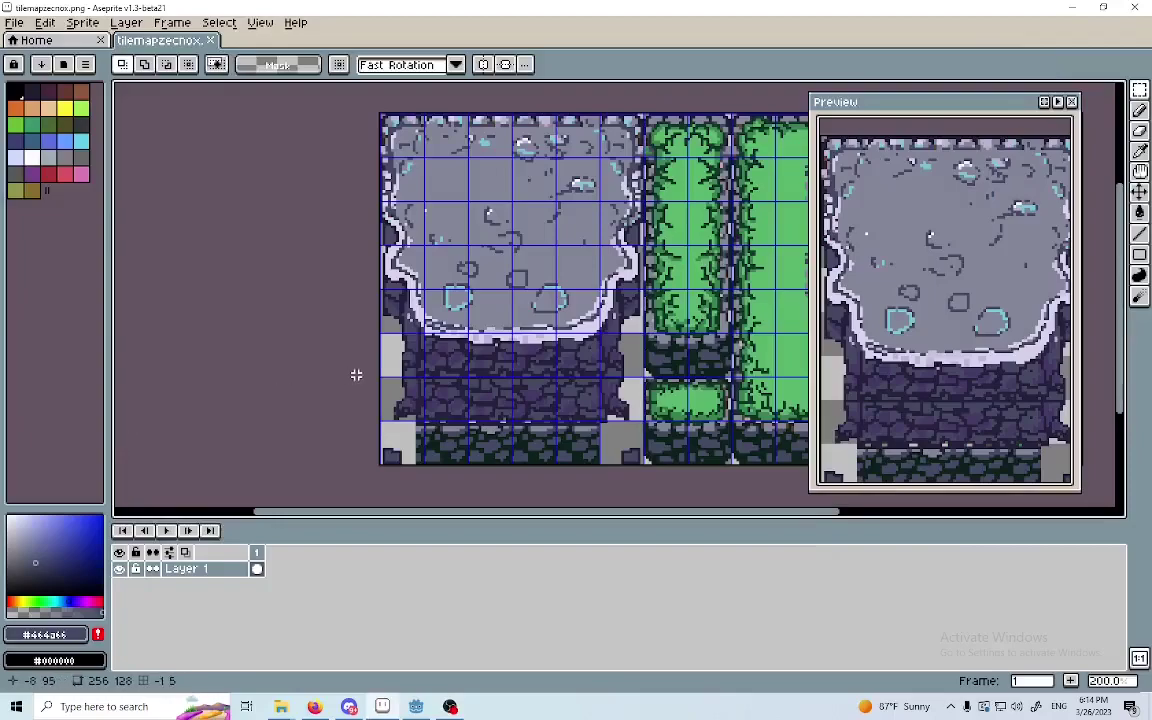
Examine the grey cliff top and purple stone wall tiles in the tilemapzecnox.png tile sheet.
scroll(460, 350, up, 1)
middle_drag(592, 295, 527, 333)
scroll(525, 300, down, 1)
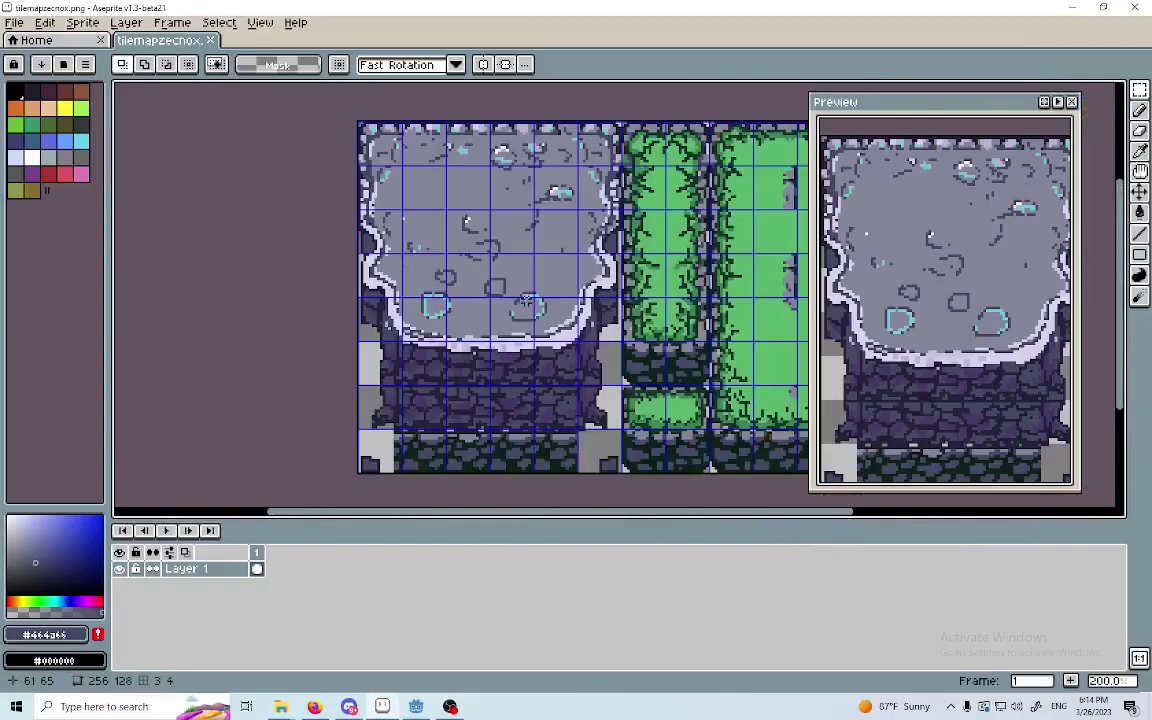
middle_drag(526, 285, 469, 277)
scroll(446, 272, up, 1)
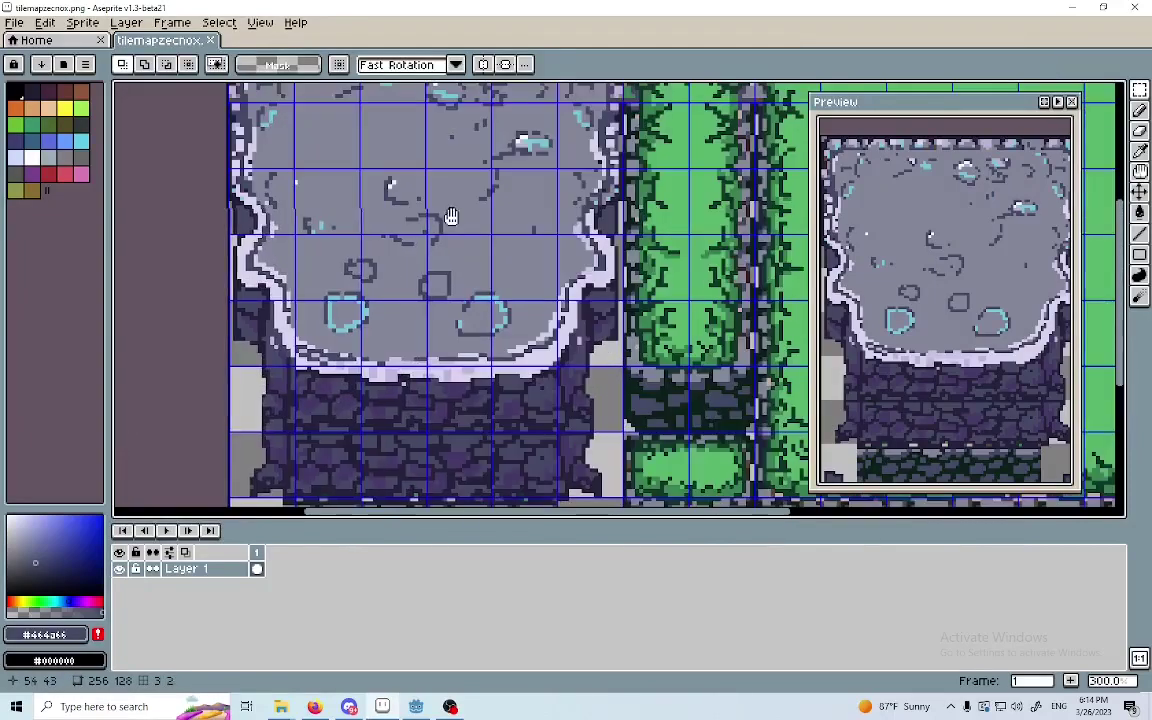
middle_drag(451, 216, 427, 242)
scroll(420, 270, down, 1)
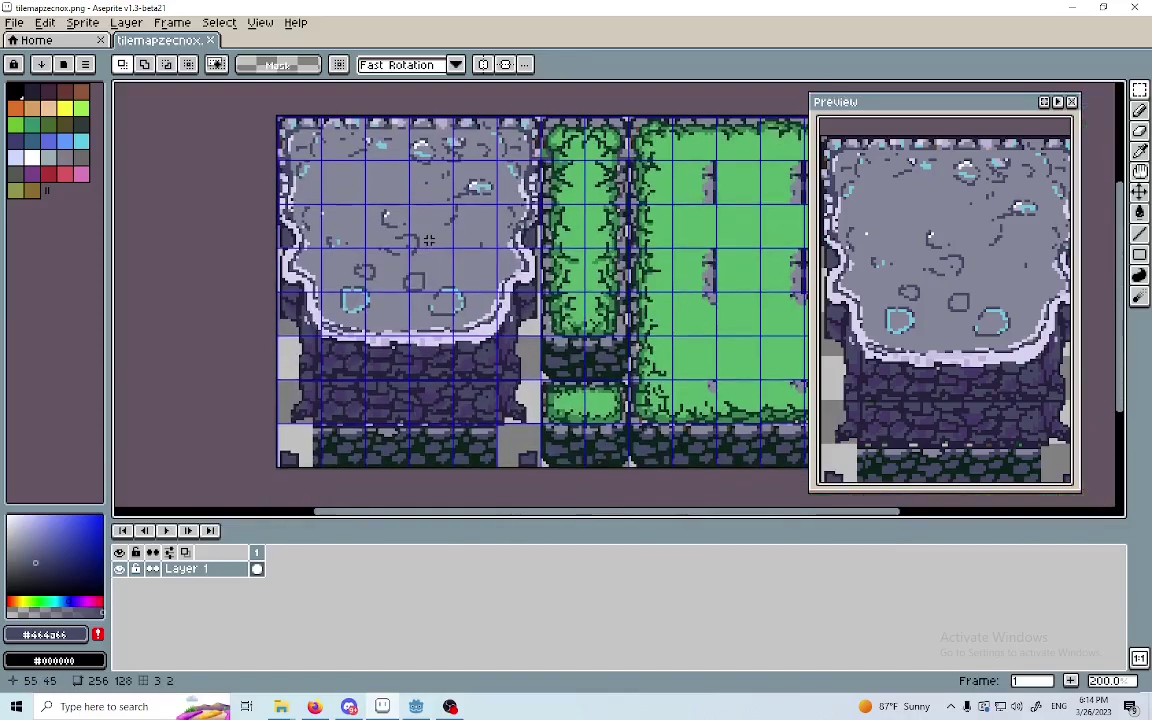
scroll(428, 241, up, 1)
scroll(400, 258, down, 1)
scroll(455, 313, up, 1)
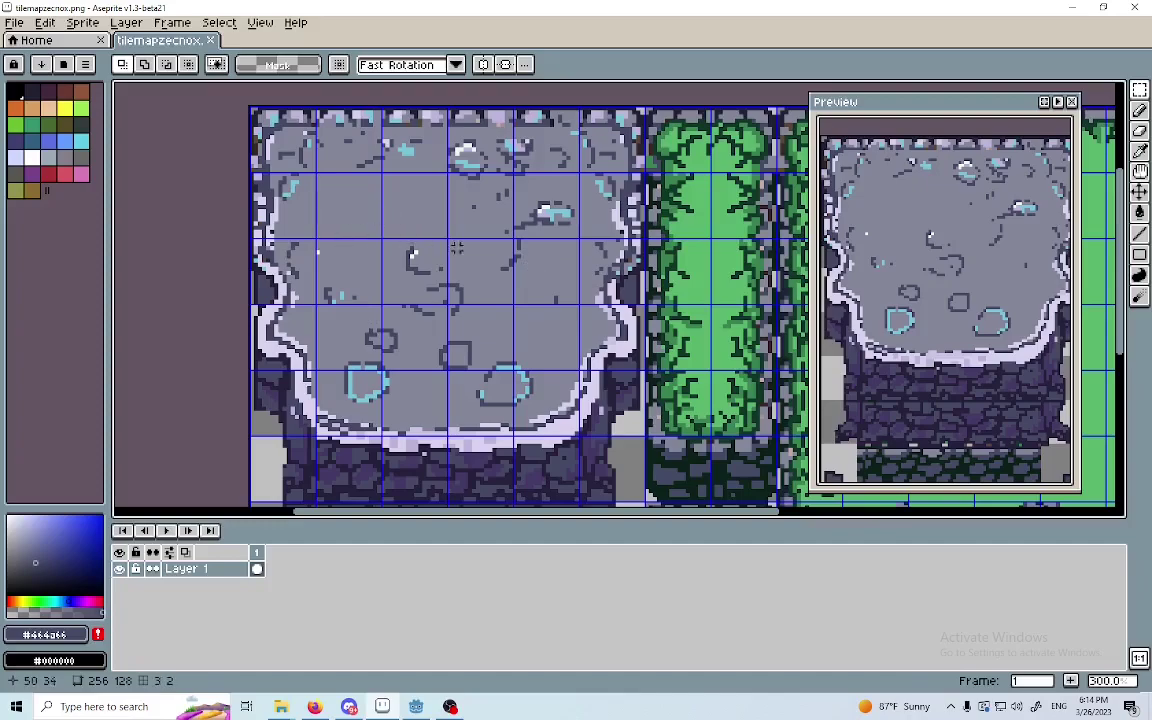
middle_drag(468, 308, 474, 238)
scroll(481, 232, down, 1)
scroll(479, 233, up, 1)
scroll(470, 227, up, 2)
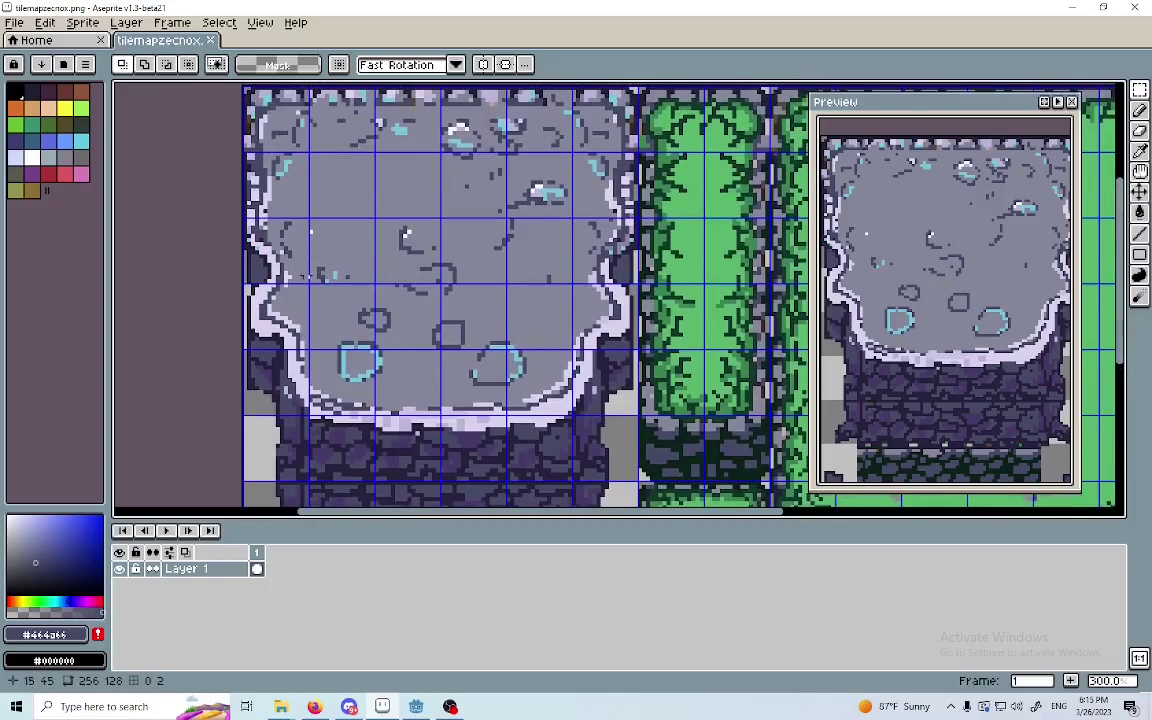
Inspect the cliff's lower rim and stone wall tiles up close in the sprite preview.
middle_drag(333, 384, 403, 307)
middle_drag(899, 335, 850, 316)
scroll(958, 313, up, 1)
scroll(958, 313, up, 1)
middle_drag(958, 313, 1003, 279)
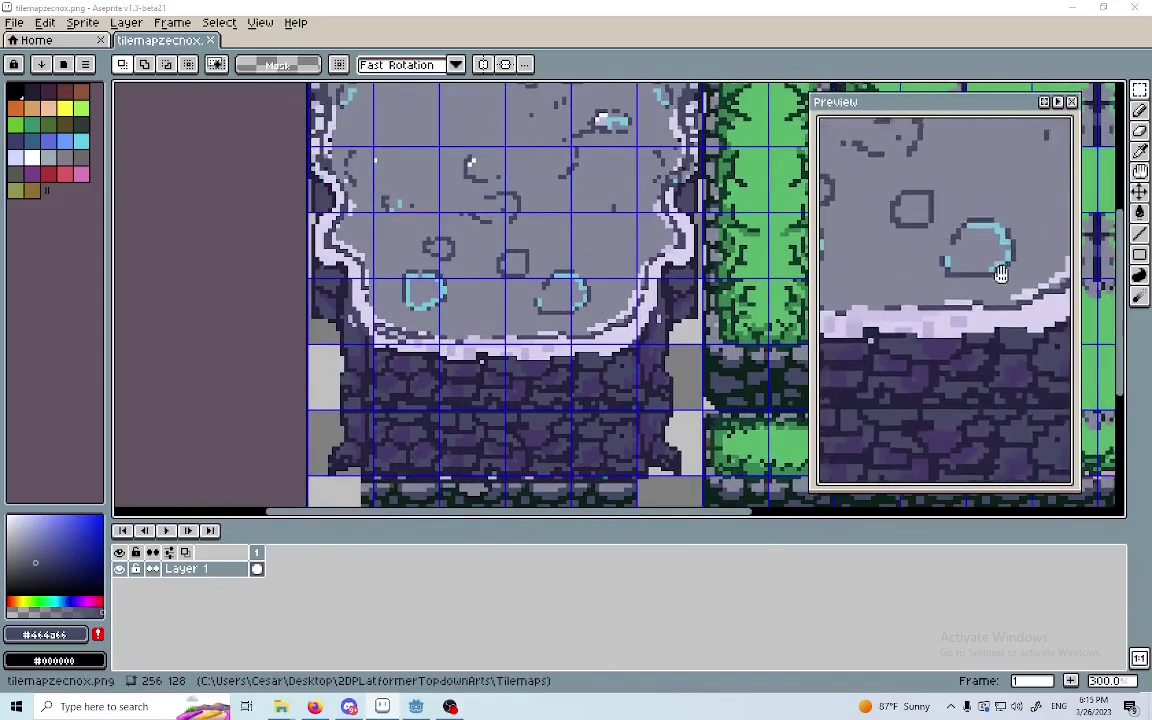
scroll(982, 285, down, 3)
middle_drag(908, 360, 938, 351)
scroll(938, 351, up, 2)
middle_drag(950, 283, 954, 373)
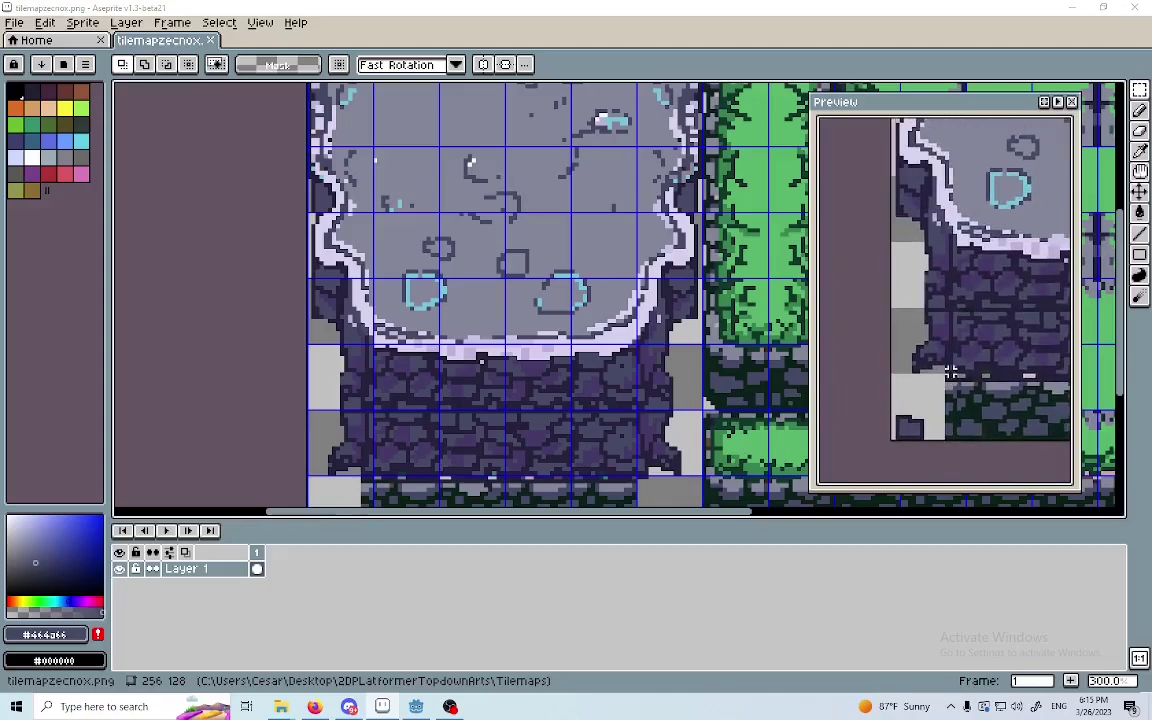
middle_drag(969, 323, 942, 345)
drag(942, 345, 916, 342)
Examine the empty corners beside the cliff wall and the small stone fragment in the sheet's lower corner, marking these areas with rectangular selections.
middle_drag(502, 394, 424, 303)
scroll(430, 305, up, 2)
middle_drag(324, 380, 497, 277)
middle_drag(370, 358, 474, 325)
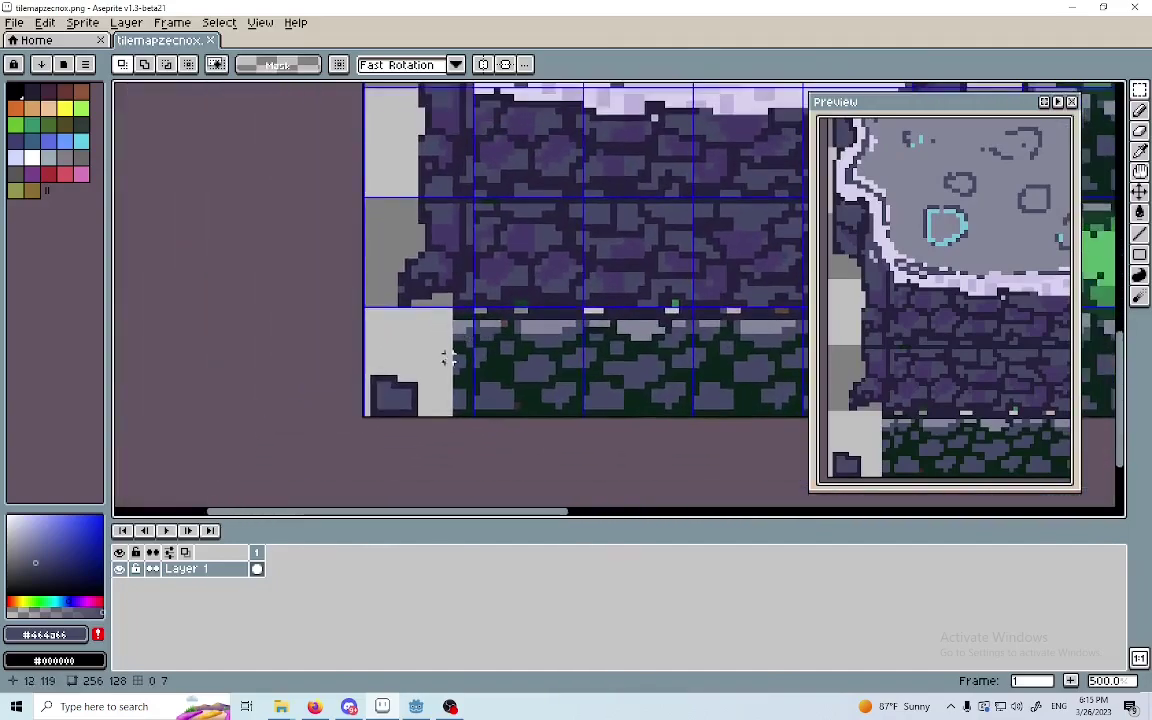
middle_drag(489, 258, 378, 395)
scroll(509, 279, down, 3)
middle_drag(577, 228, 494, 296)
scroll(515, 320, up, 1)
middle_drag(432, 248, 440, 209)
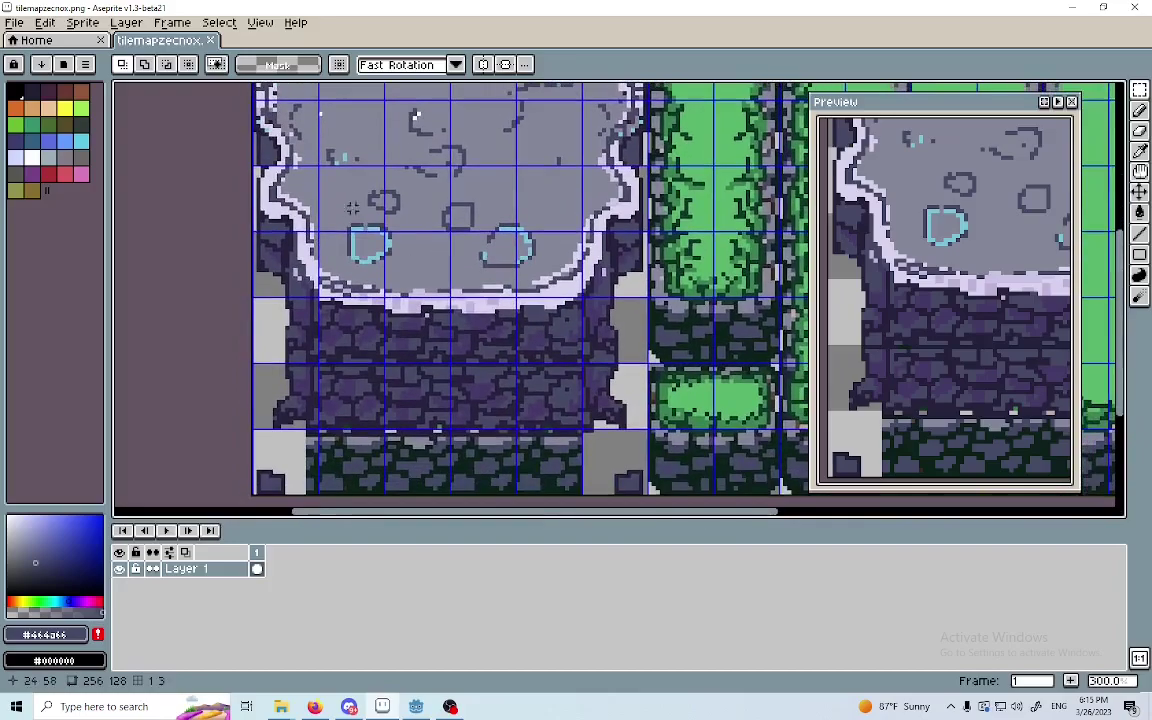
middle_drag(314, 96, 320, 281)
scroll(293, 370, down, 6)
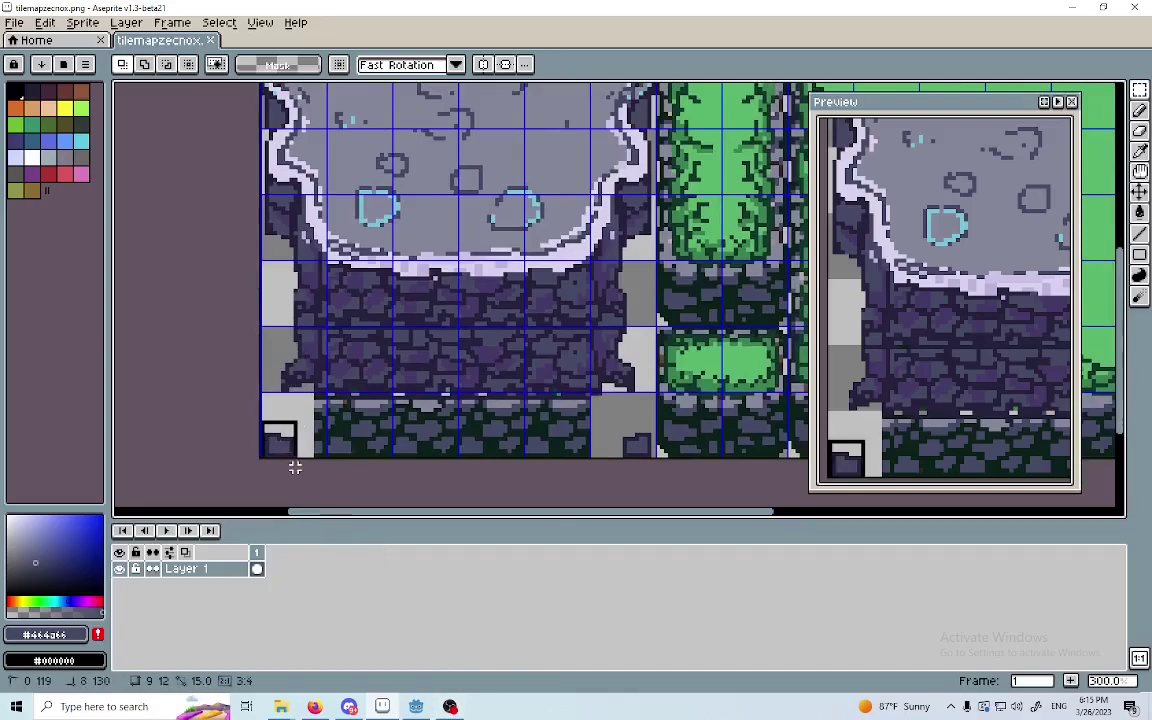
scroll(286, 265, up, 1)
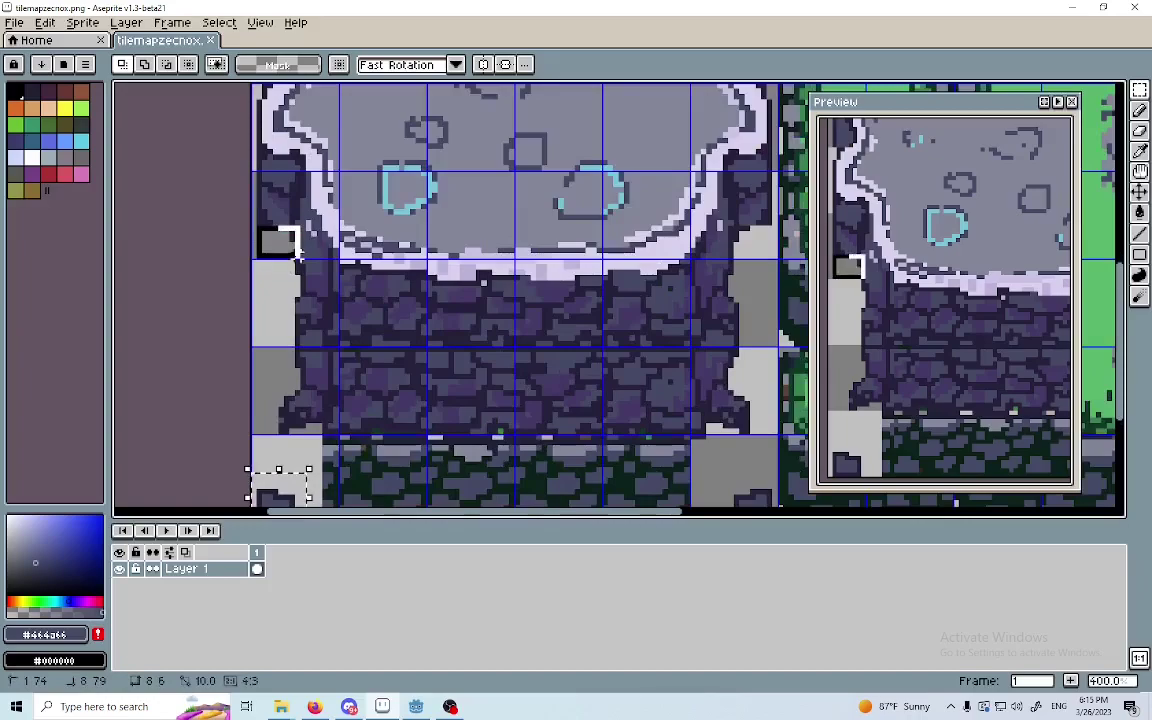
scroll(424, 238, down, 2)
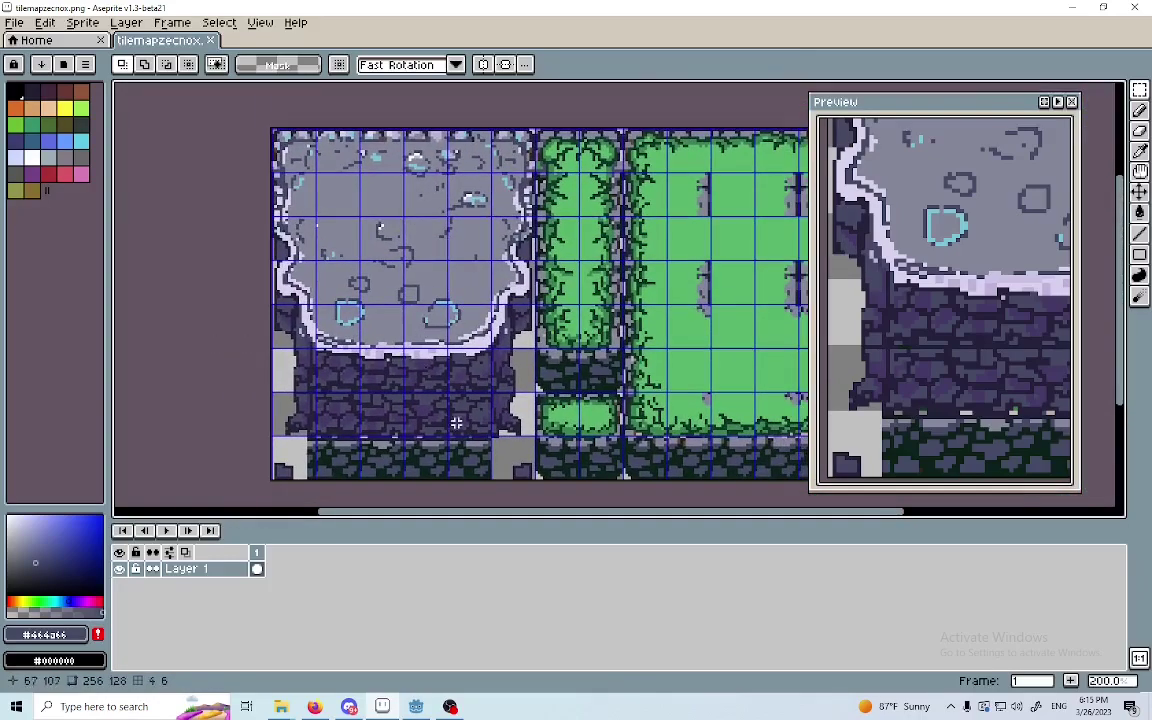
Switch to Godot Engine, select the TileMap3 node and look through its tile set's physics, terrain and custom data layers.
click(416, 706)
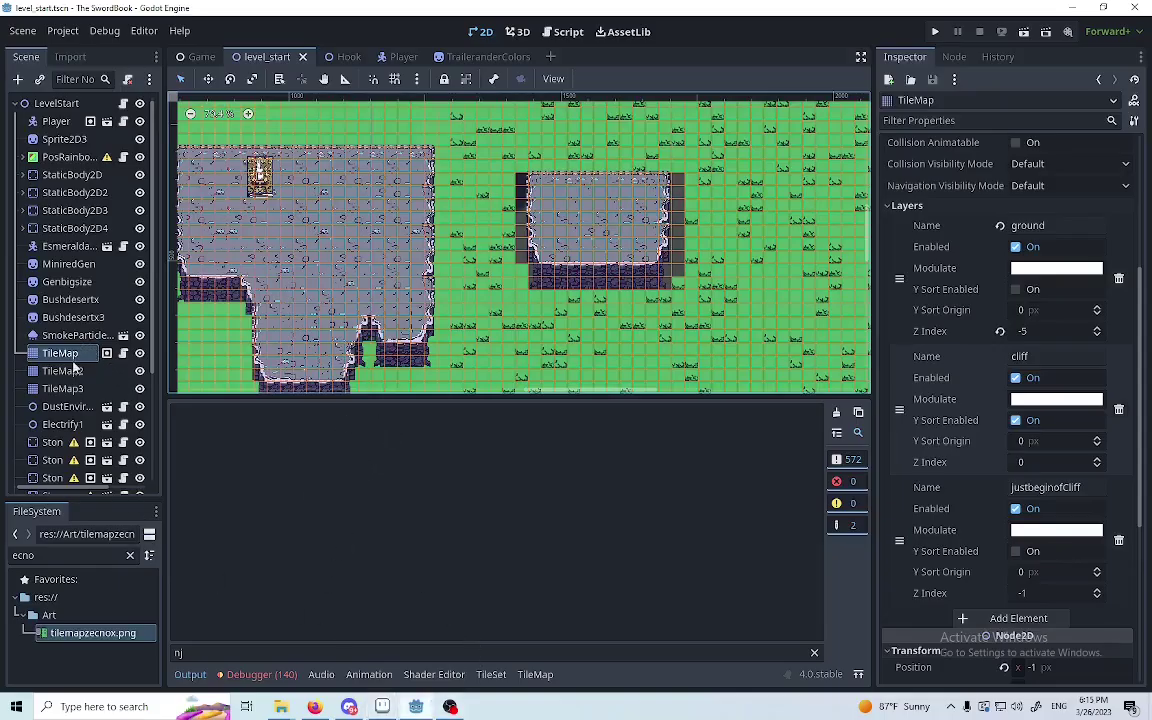
click(62, 388)
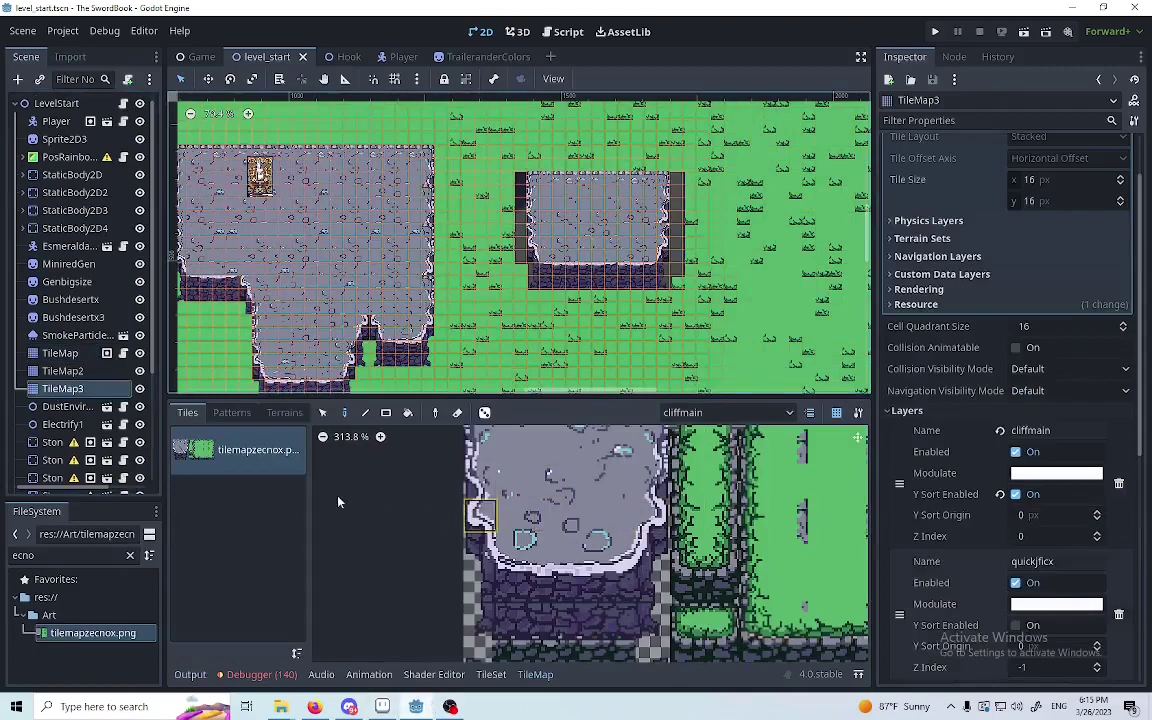
scroll(950, 227, up, 2)
click(932, 288)
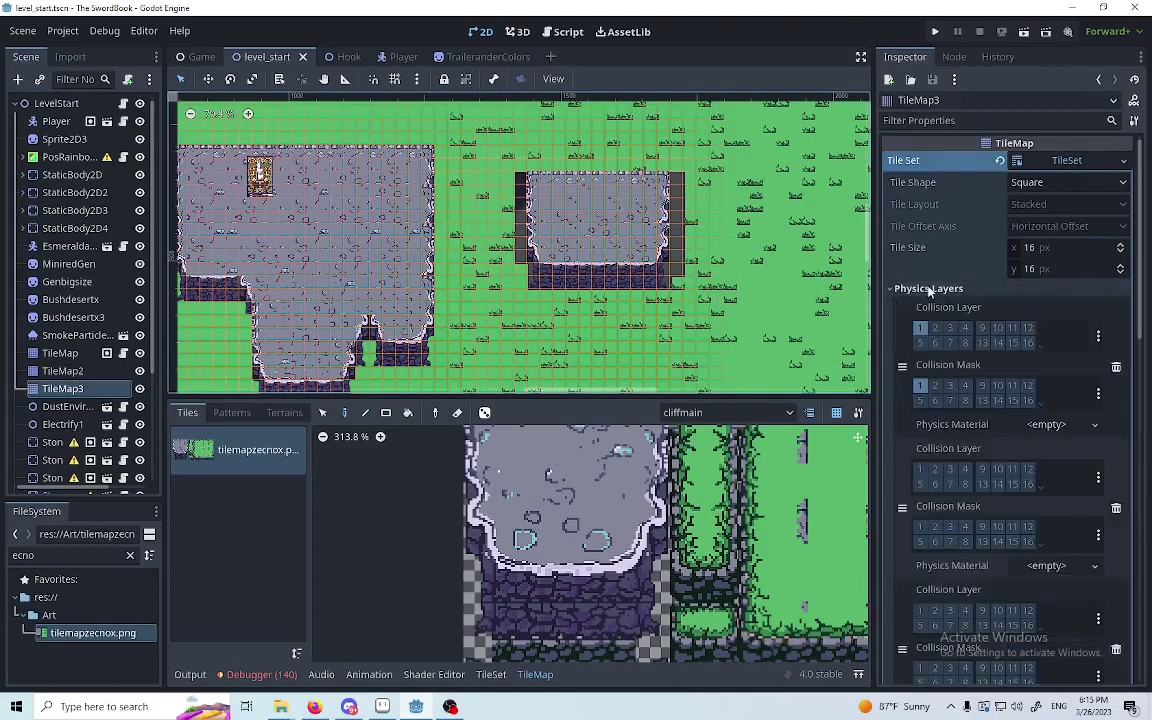
click(935, 290)
click(926, 310)
click(928, 311)
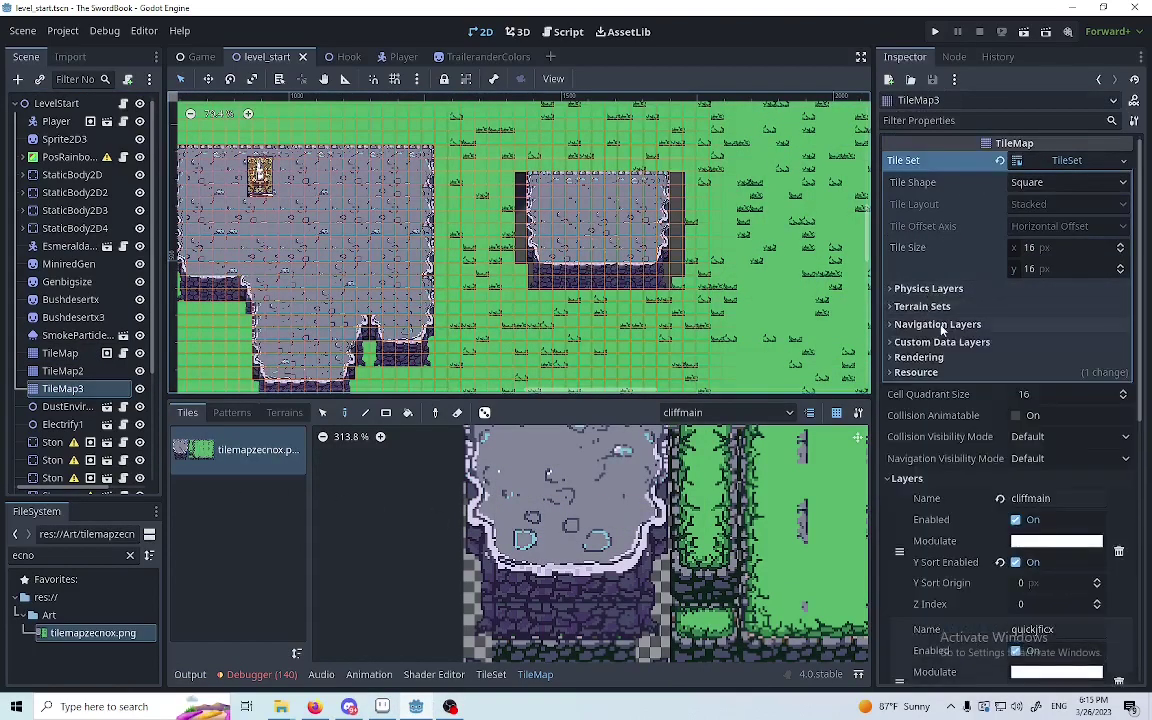
click(935, 343)
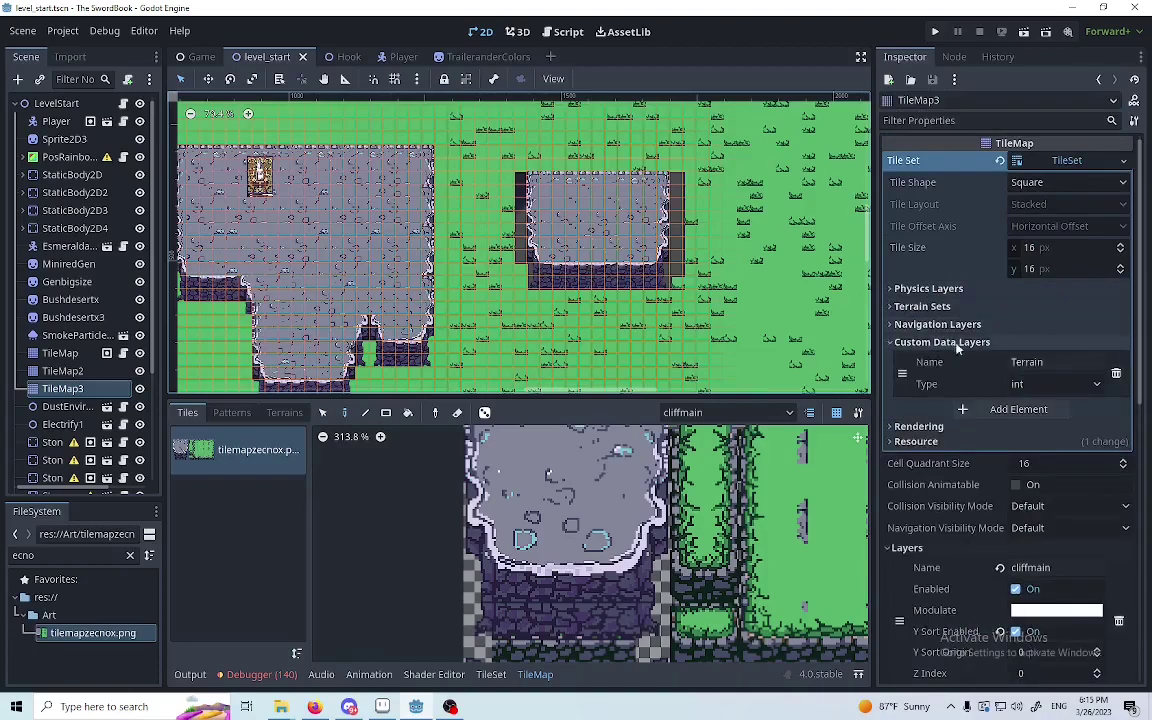
click(942, 342)
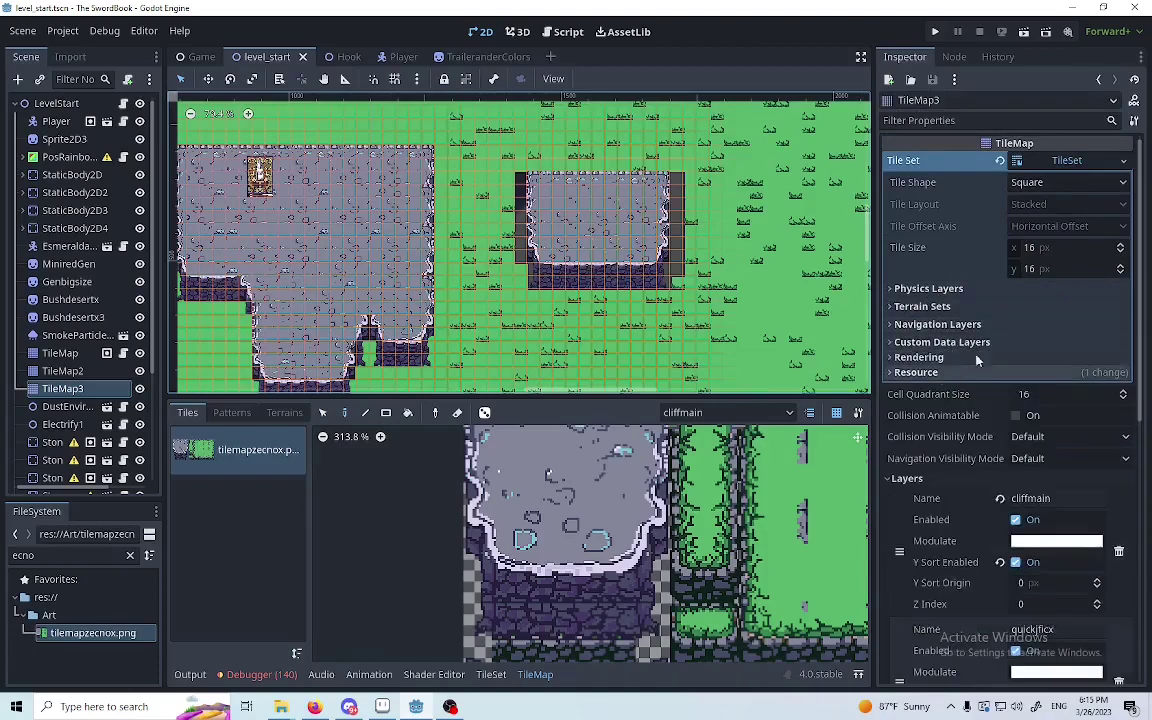
click(990, 342)
click(957, 343)
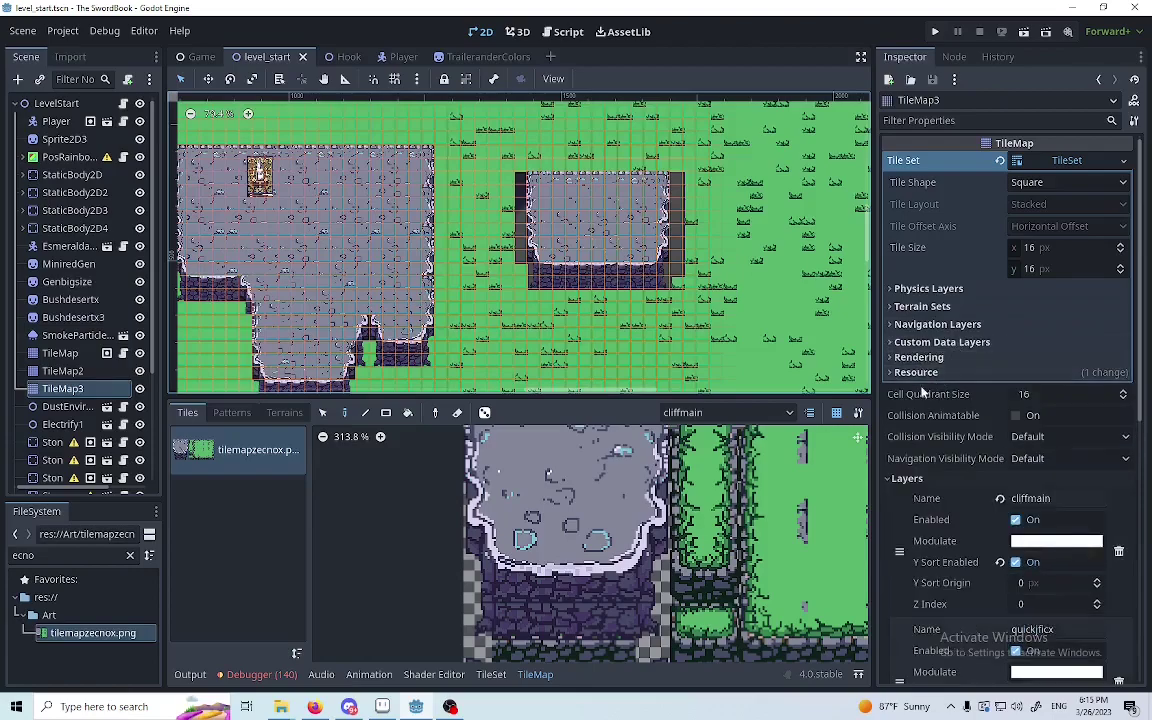
Review TileMap3's cliffmain and quickjficx layer settings along with the tilemapzecnox.png tile atlas.
click(927, 479)
click(910, 479)
scroll(997, 513, down, 3)
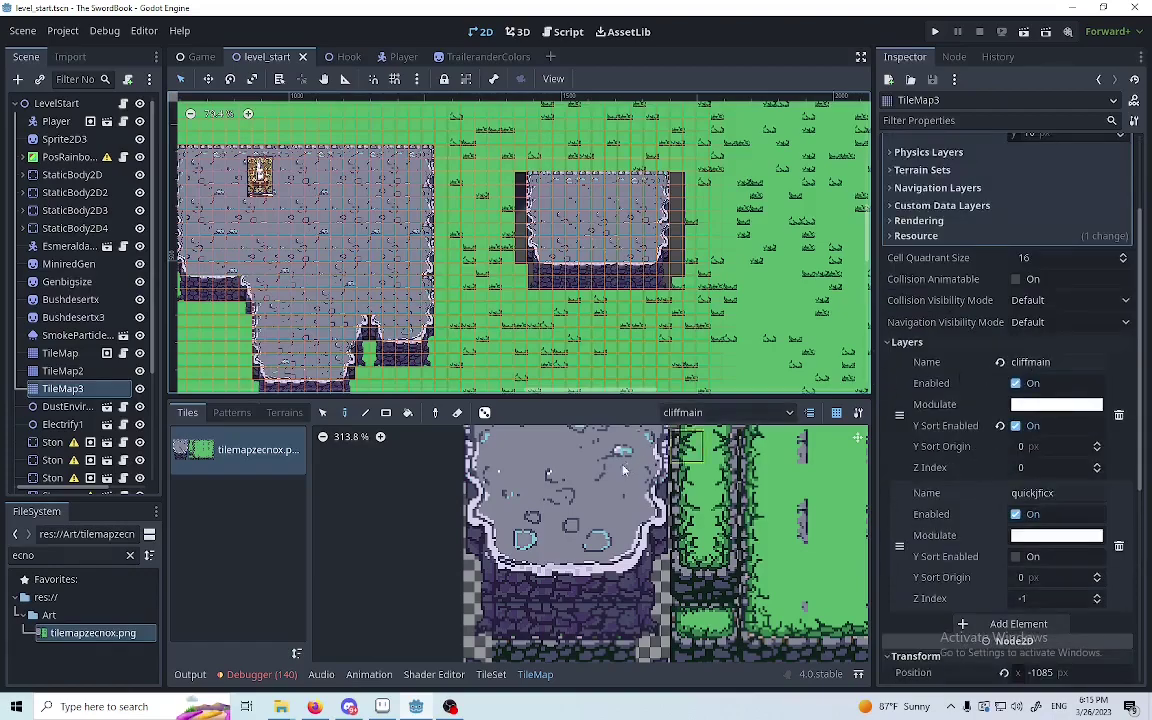
scroll(615, 478, down, 1)
middle_drag(621, 481, 574, 503)
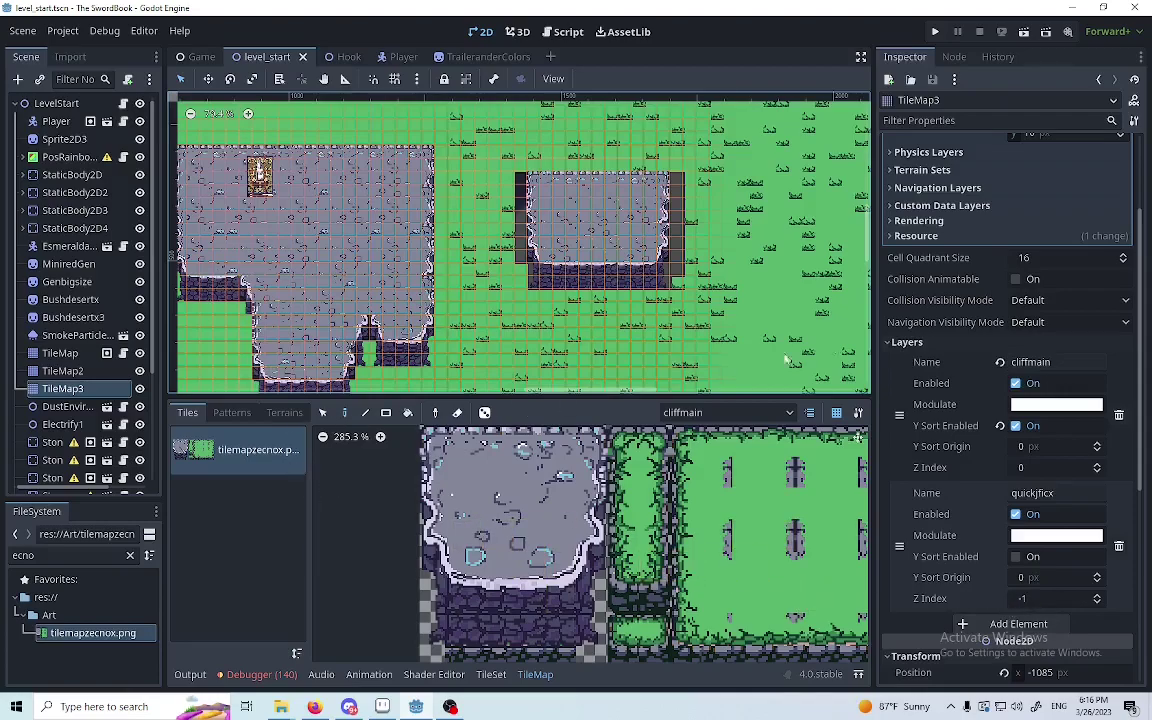
Open the tile set editor and examine the Physics Layer 0 collision shapes painted on the cliff tiles, checking the physics layer settings.
scroll(973, 320, up, 3)
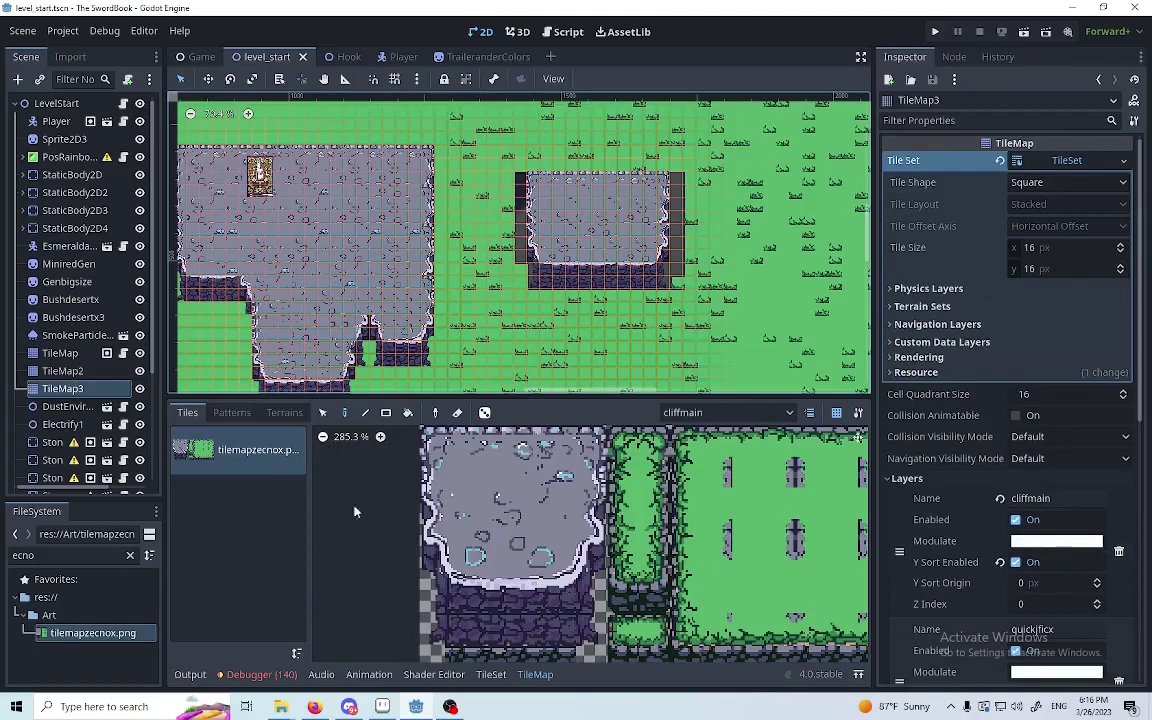
click(490, 675)
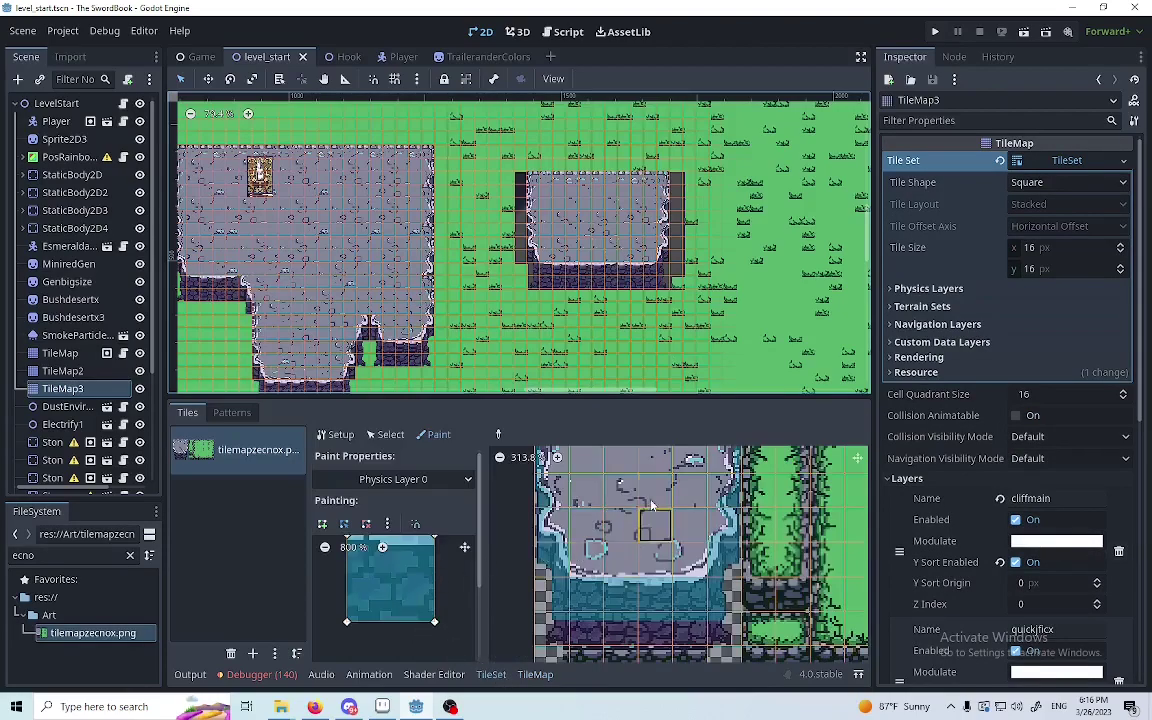
middle_drag(652, 505, 604, 551)
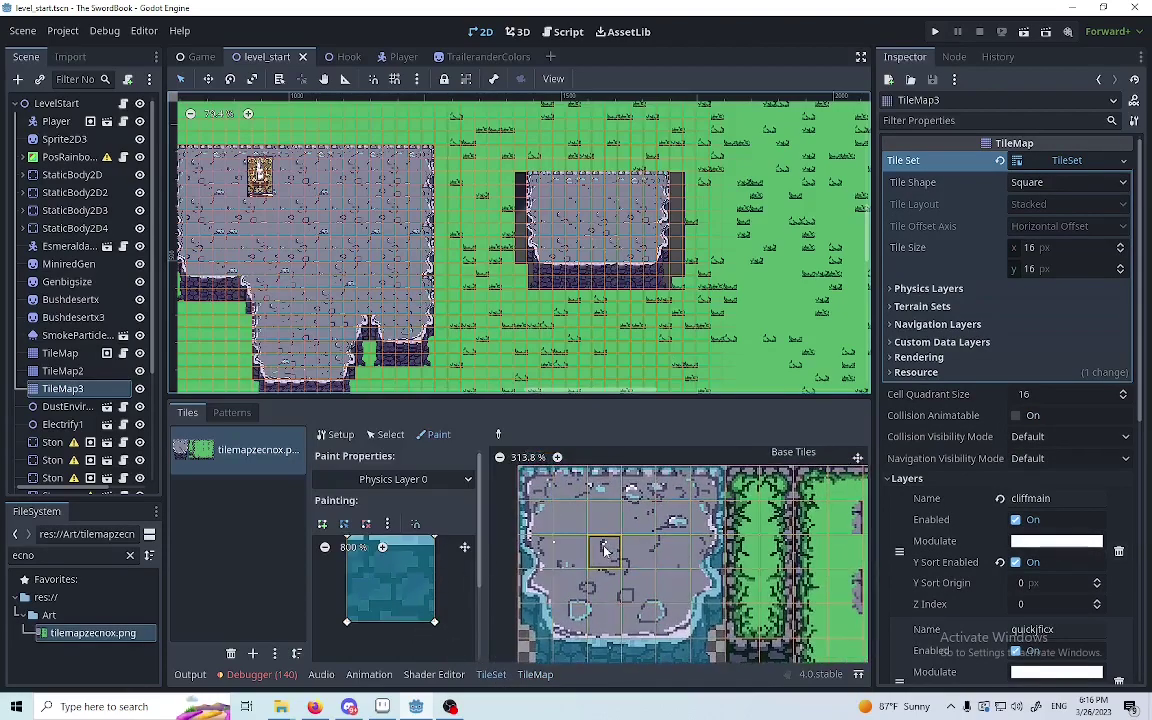
click(928, 289)
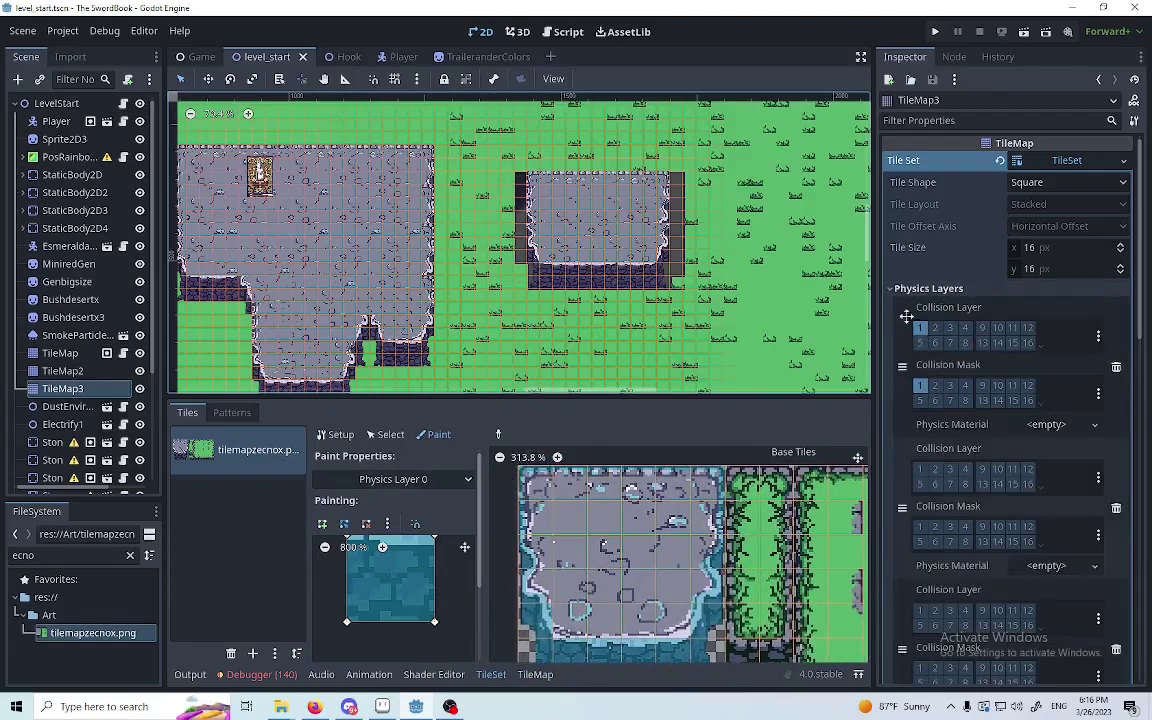
click(927, 289)
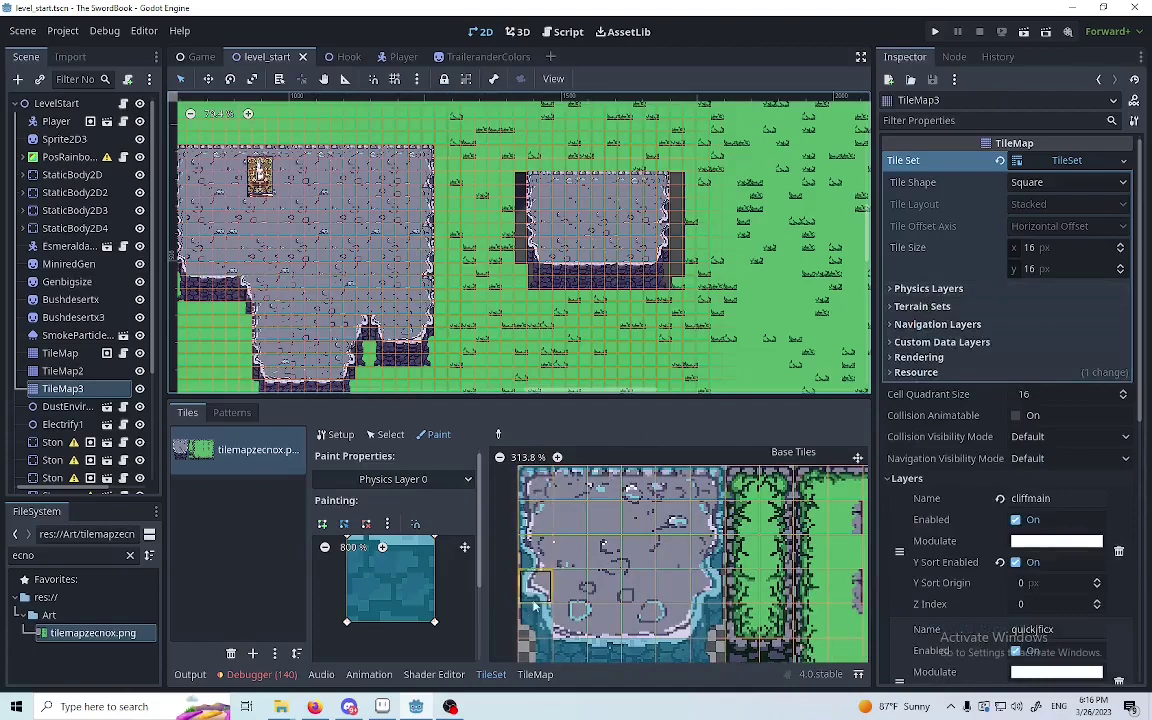
scroll(608, 611, down, 1)
middle_drag(608, 613, 602, 551)
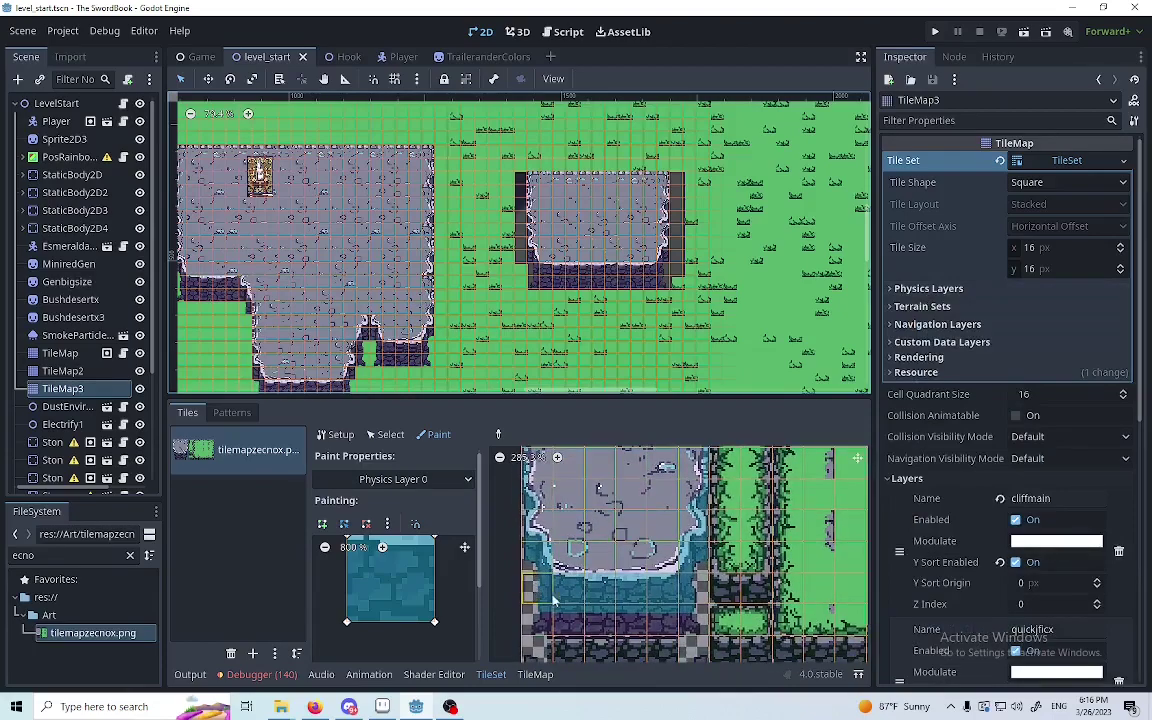
scroll(699, 500, up, 2)
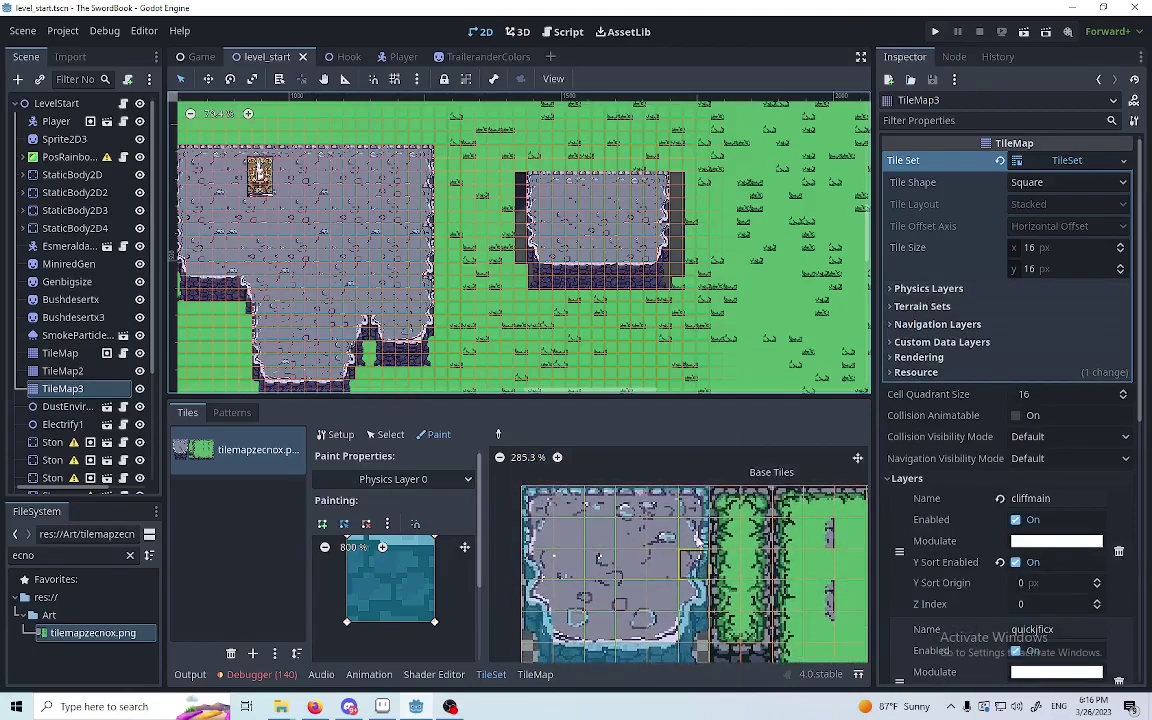
scroll(533, 570, down, 1)
middle_drag(554, 596, 565, 560)
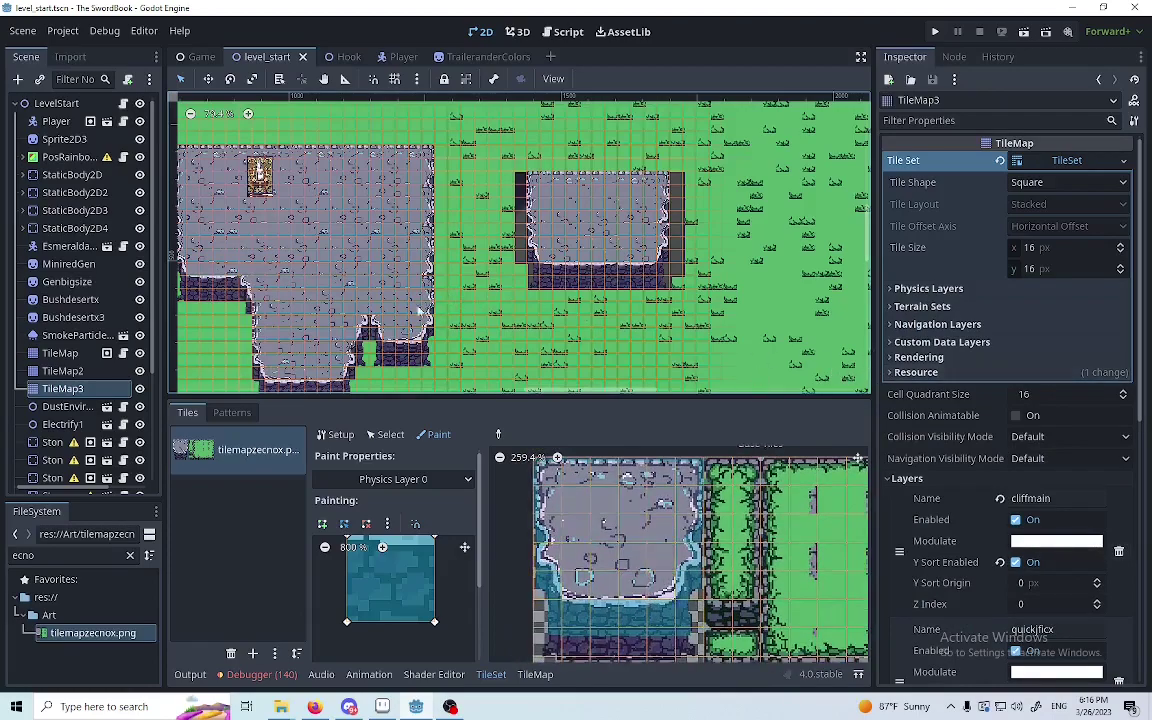
Run the project and move the player back and forth along the front wall of the stone cliff.
click(935, 32)
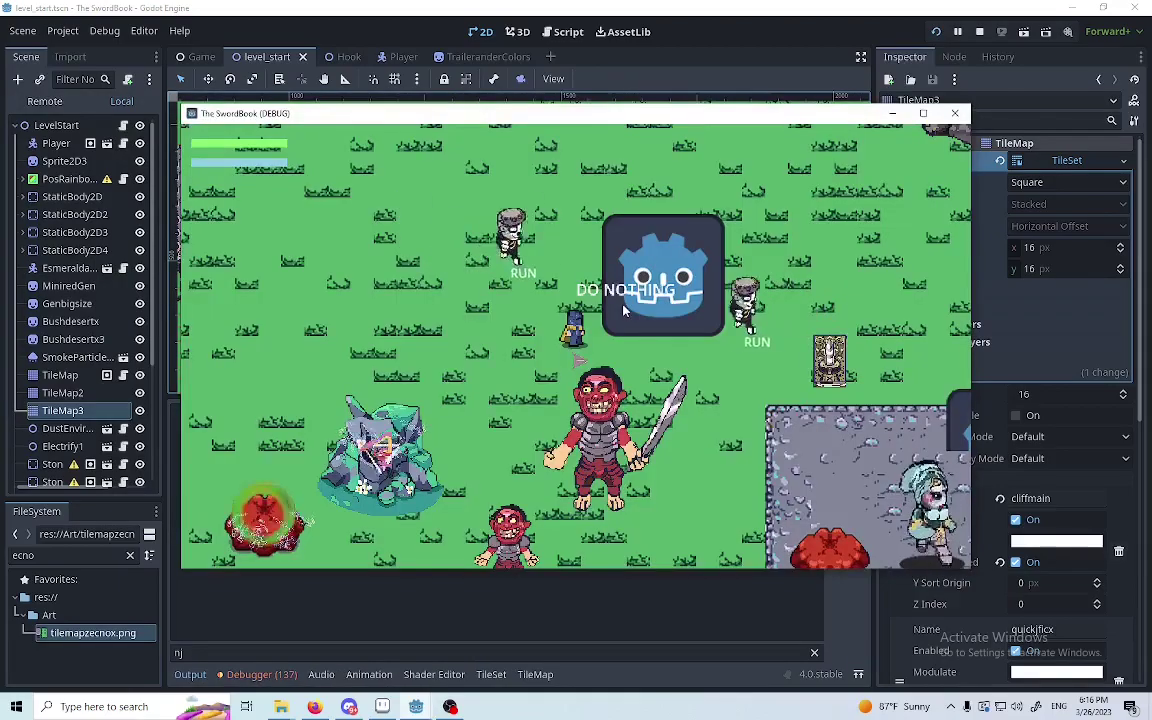
key(a)
key(s)
key(d)
key(w)
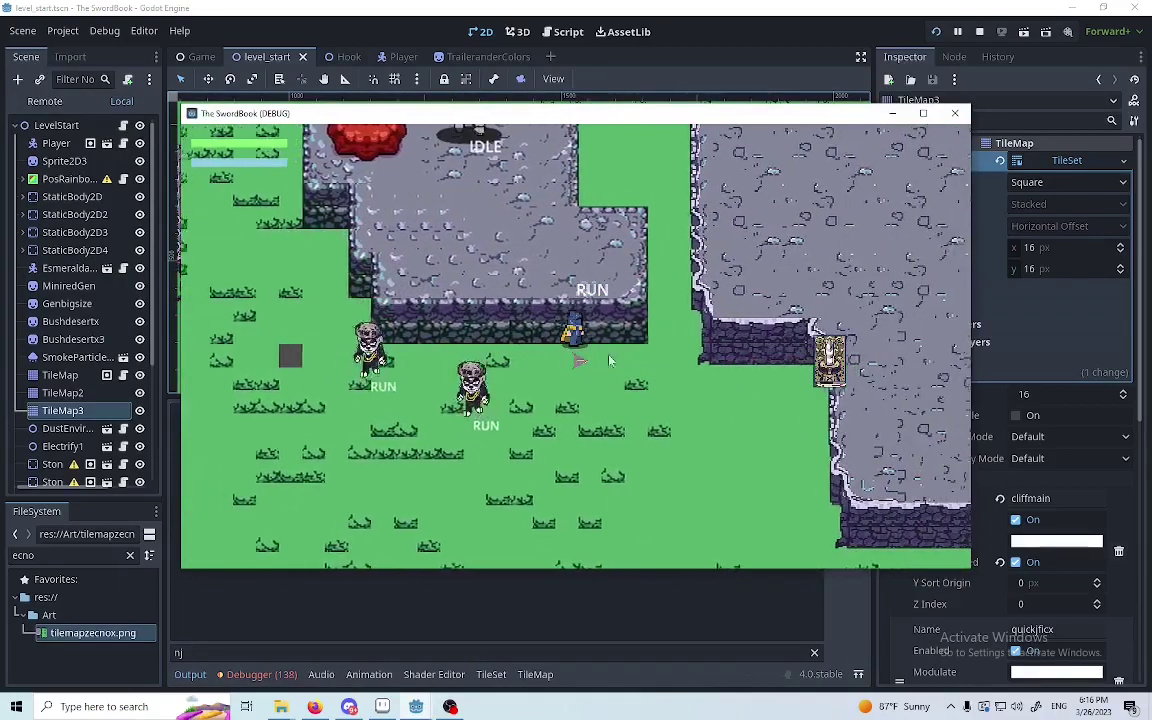
key(d)
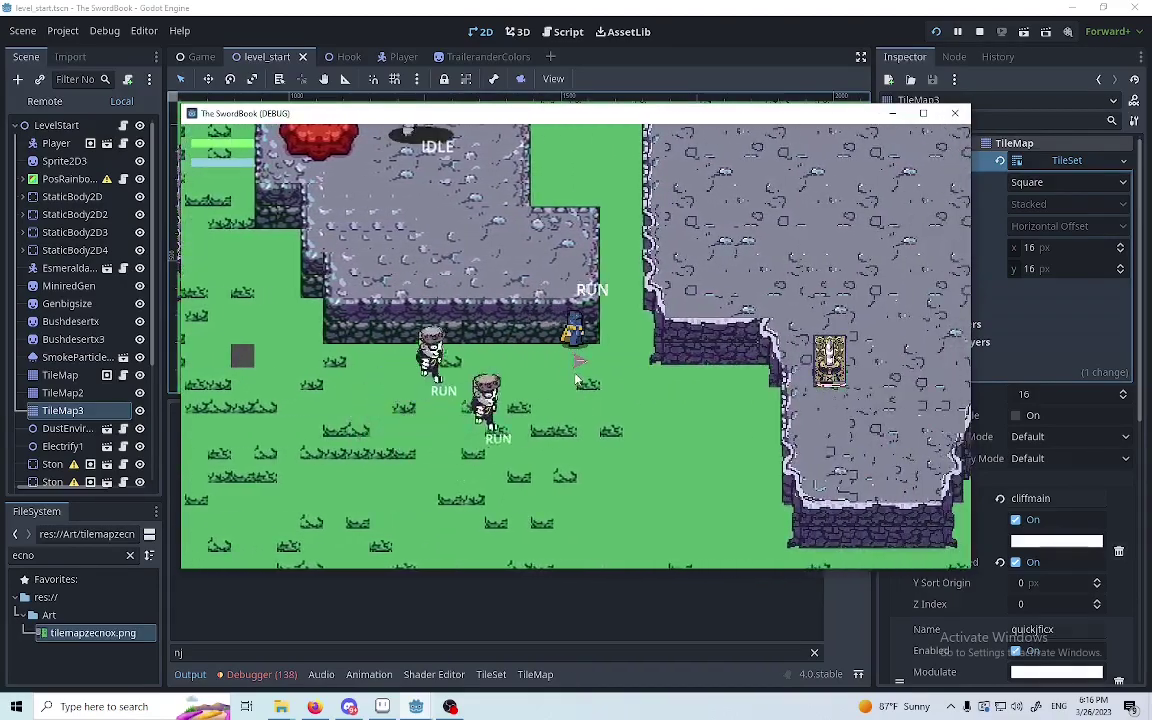
key(a)
key(d)
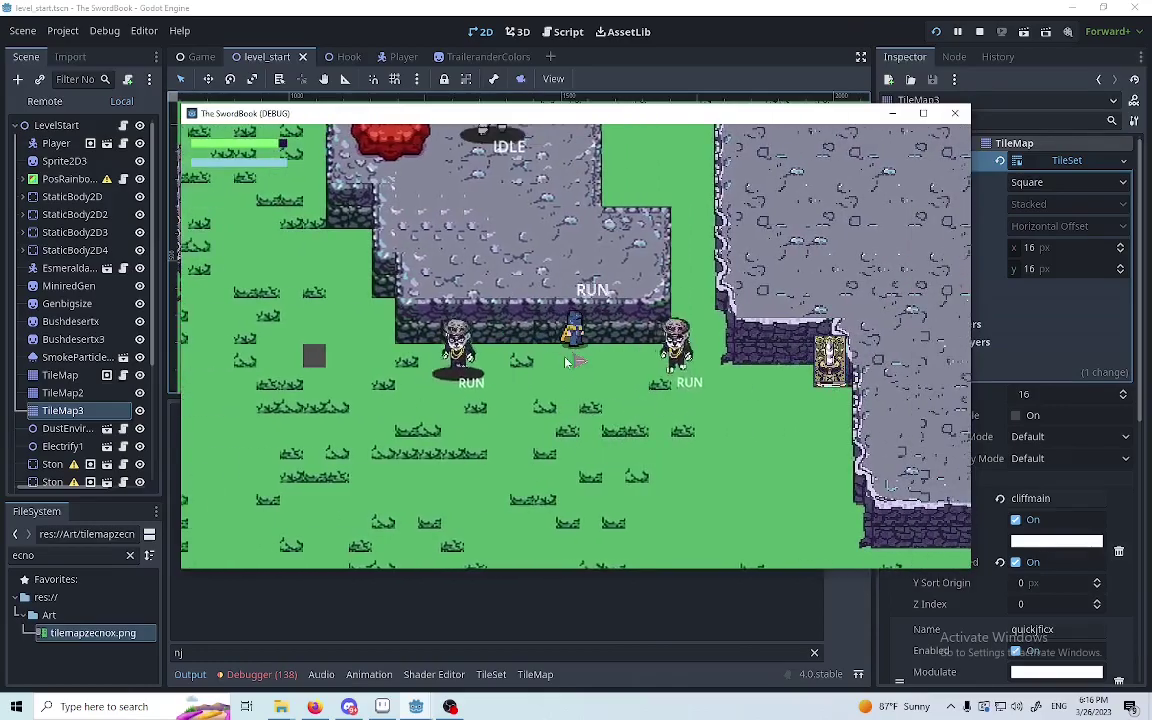
Walk the player around the side of the cliff to the area behind its upper edge.
key(a)
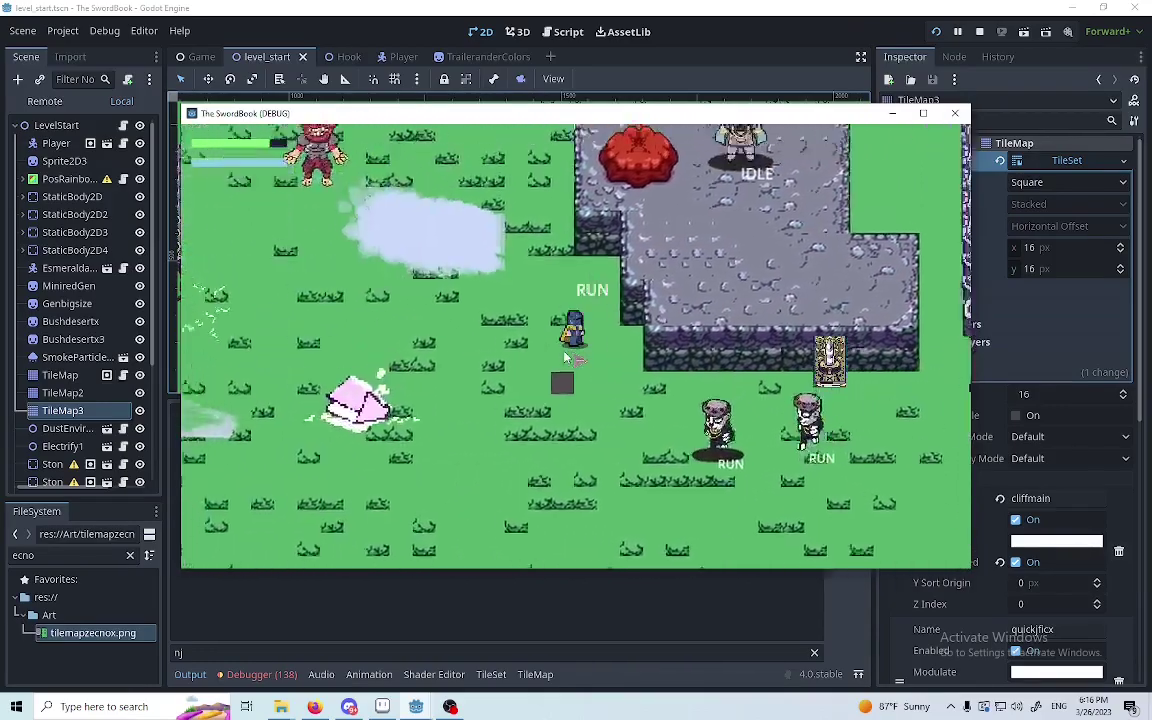
key(w)
key(d)
key(a)
key(d)
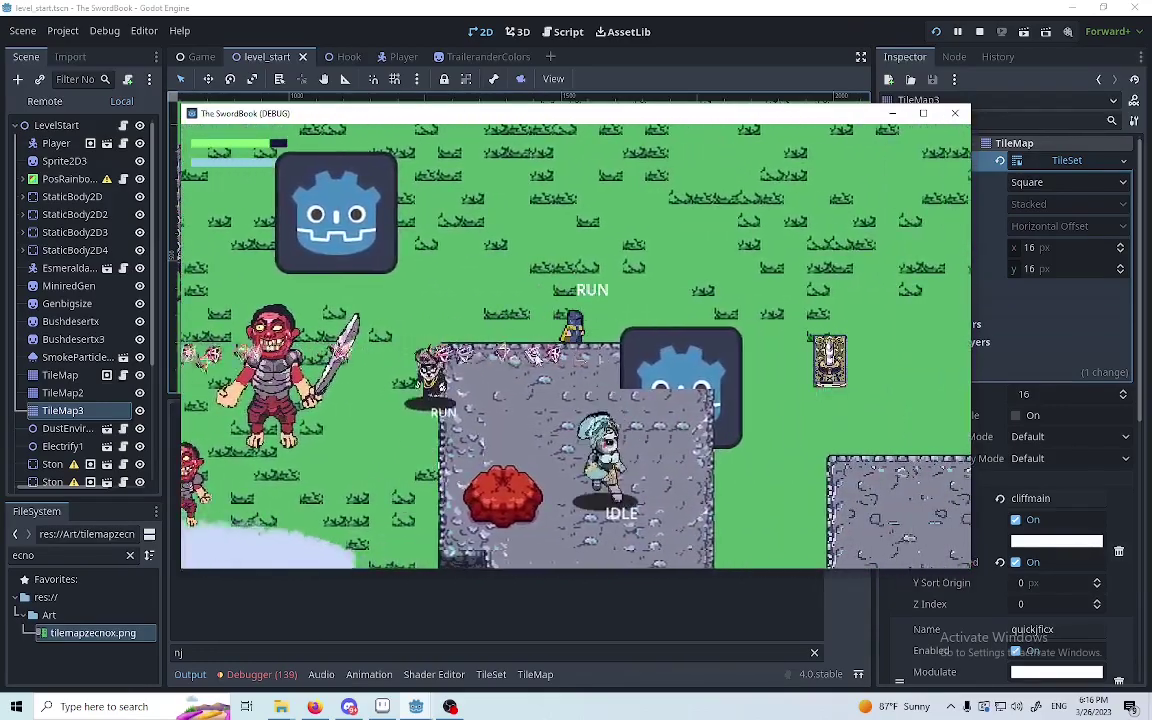
Walk the player along the large cliff's upper edge and down against its right side to test the collisions.
key(a)
key(d)
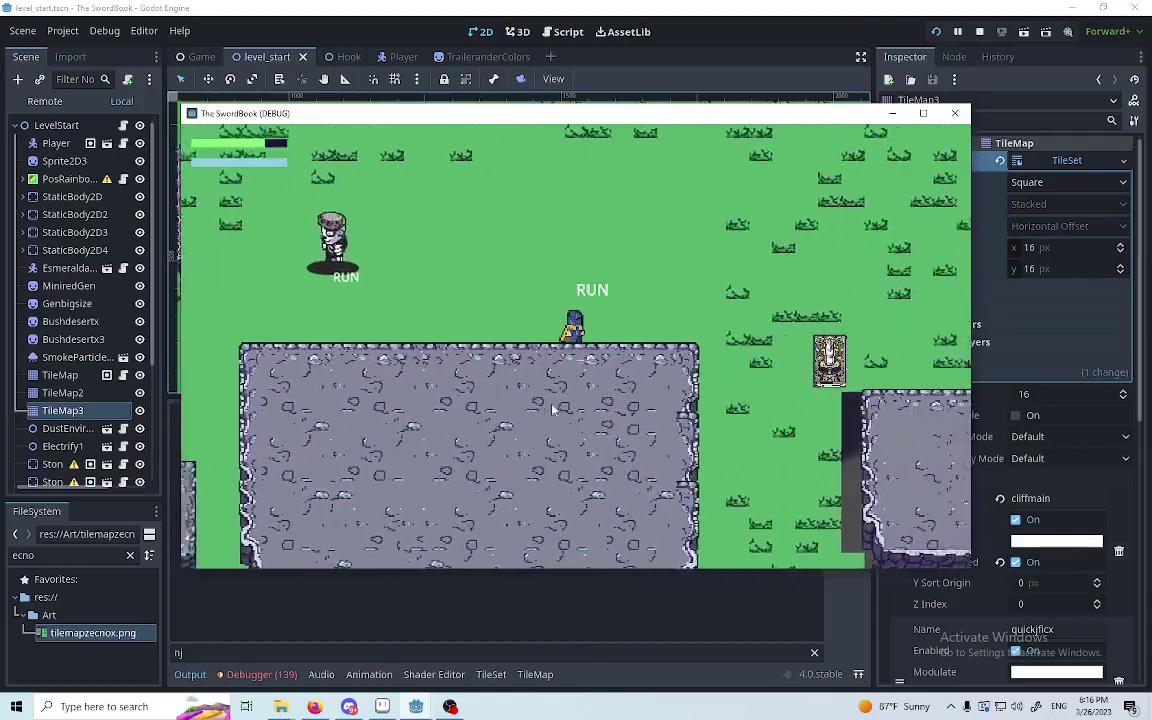
key(s)
key(d)
key(a)
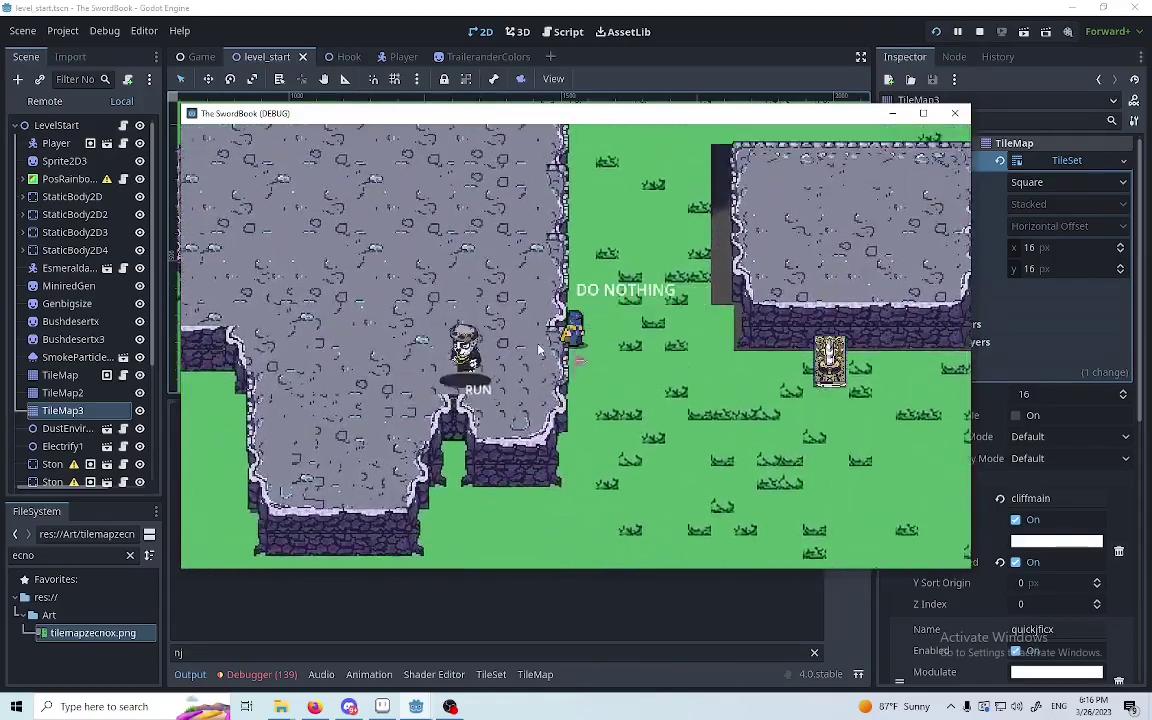
Run the player around the large cliff's lower walls, then over to the front wall of the smaller cliff.
key(s)
key(a)
key(s)
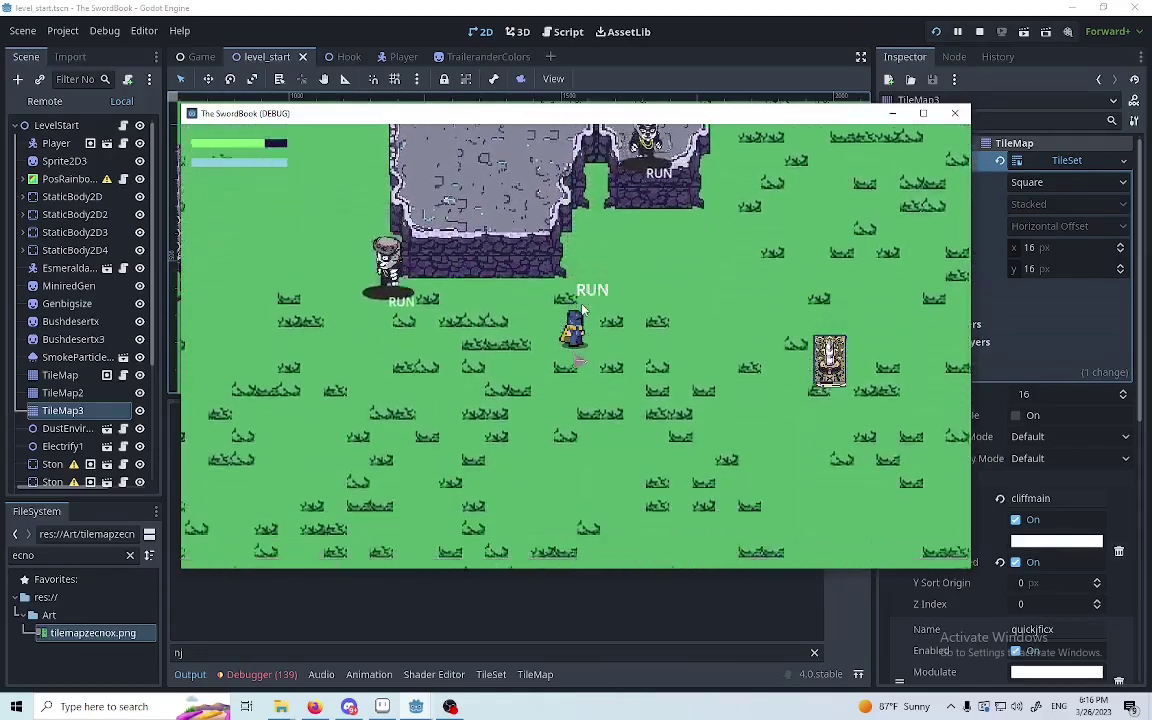
key(a)
key(w)
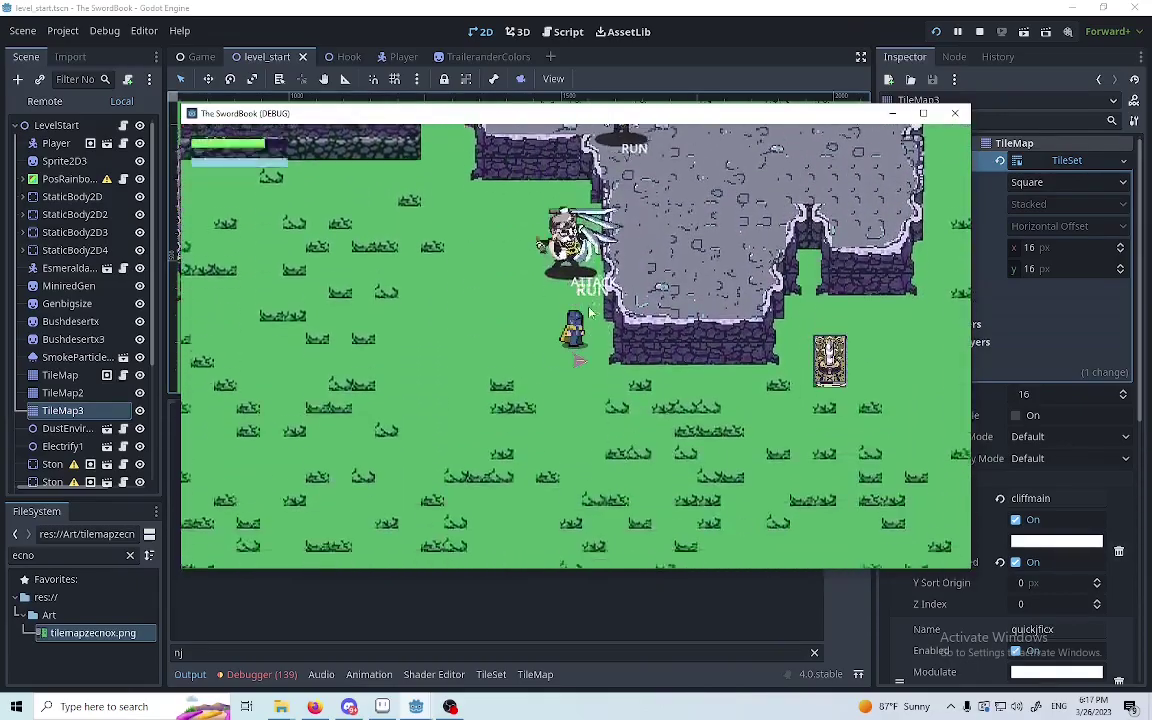
key(d)
key(w)
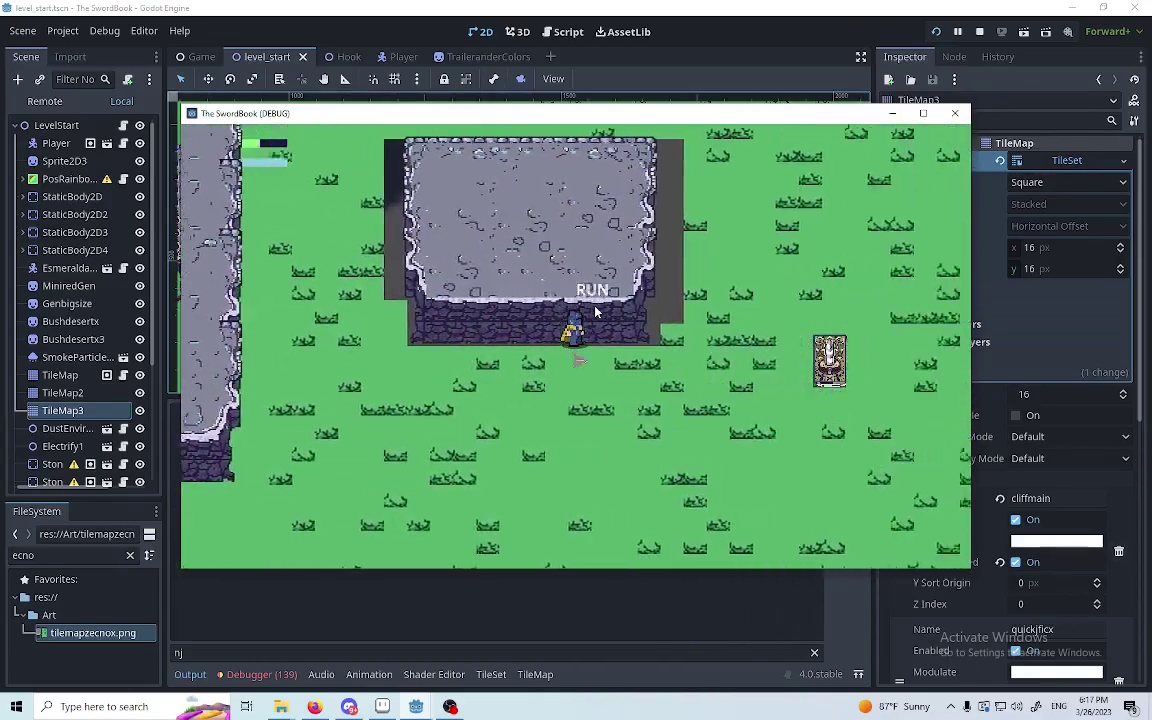
Circle the smaller cliff with the player, testing the collision behind its upper edge and along its left side.
key(a)
key(s)
key(a)
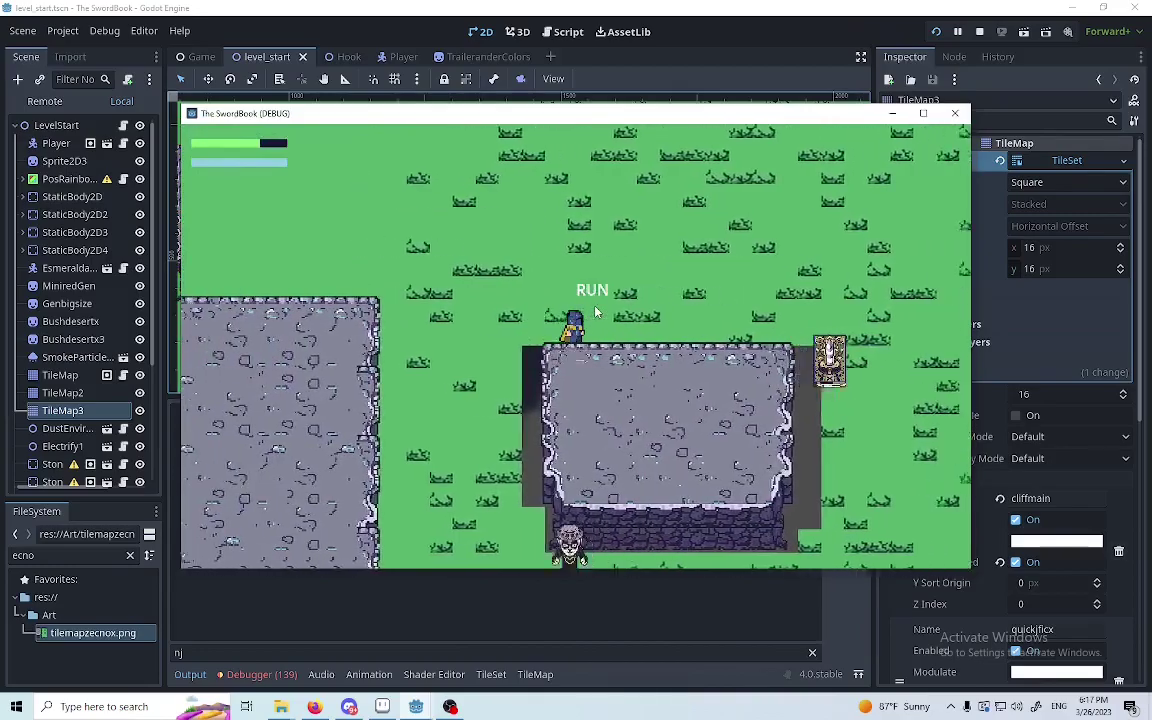
key(s)
key(d)
key(a)
key(d)
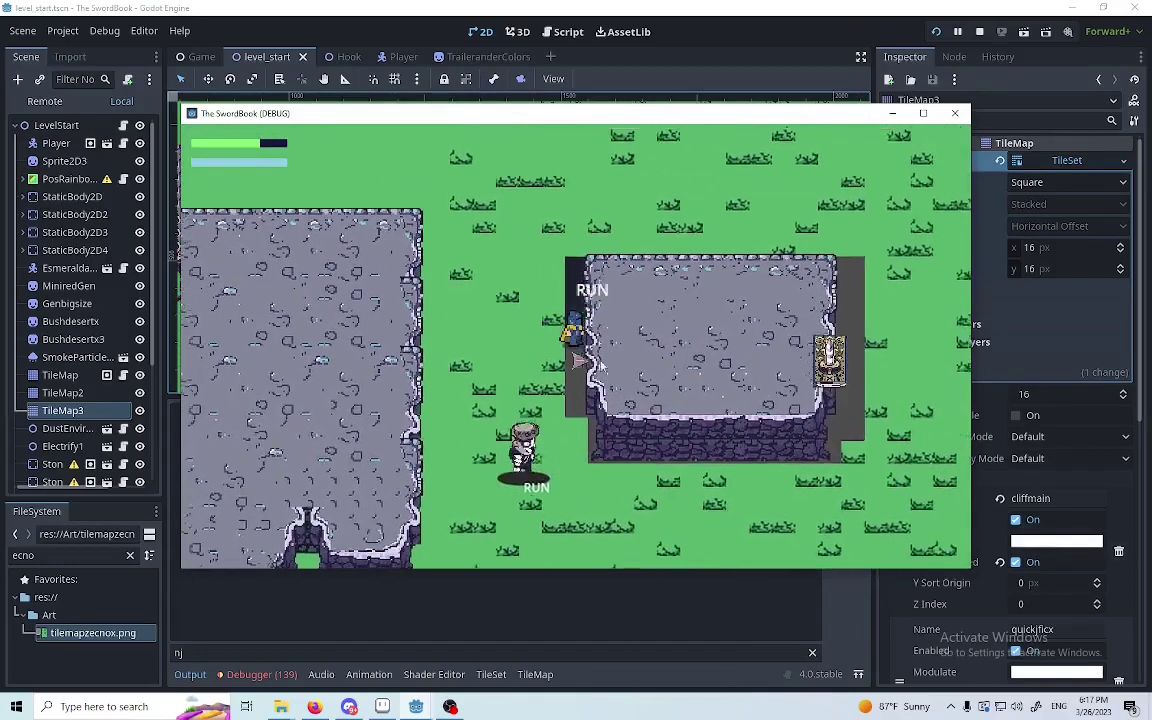
Walk the player below the smaller cliff and back up against the large cliff's right side.
key(w)
key(s)
key(d)
key(a)
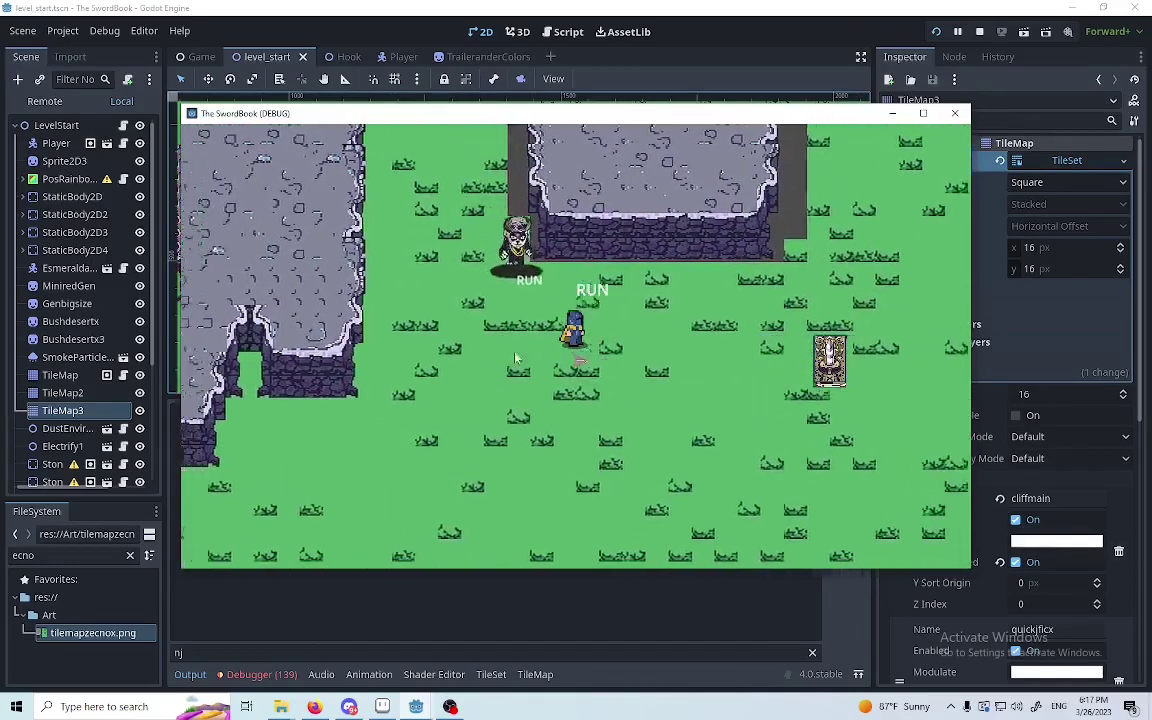
key(w)
key(s)
key(w)
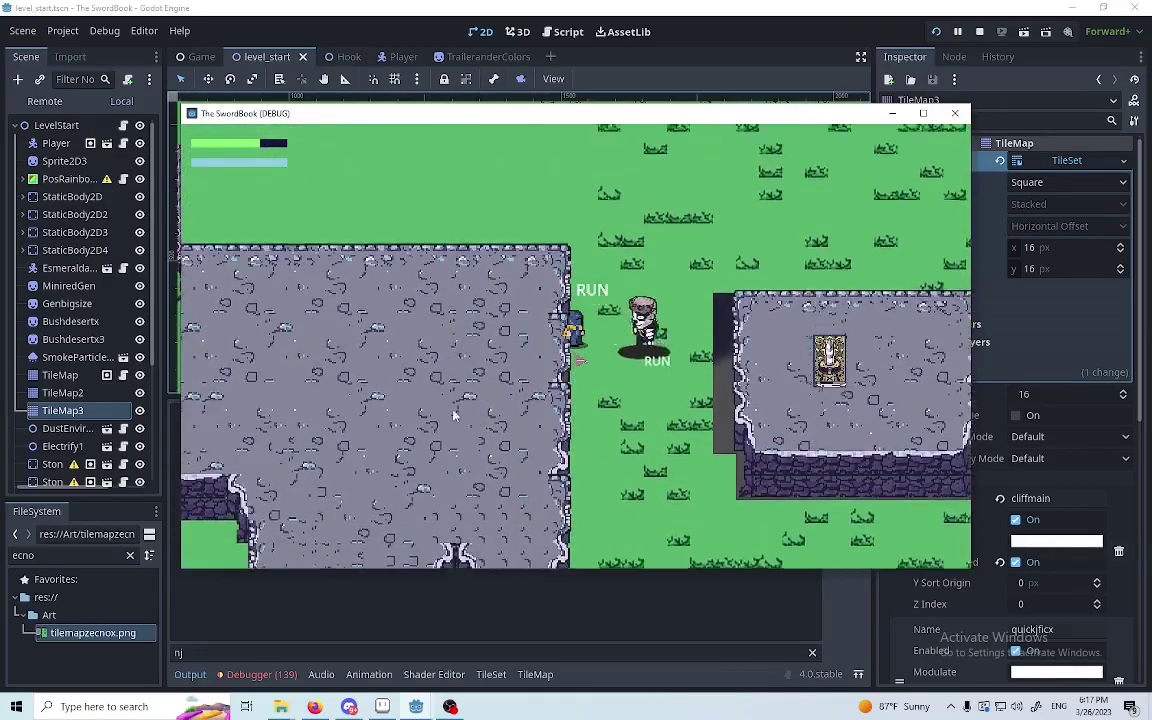
Move the player around the large cliff's upper-right corner, testing the collision behind its top edge.
key(a)
key(s)
key(d)
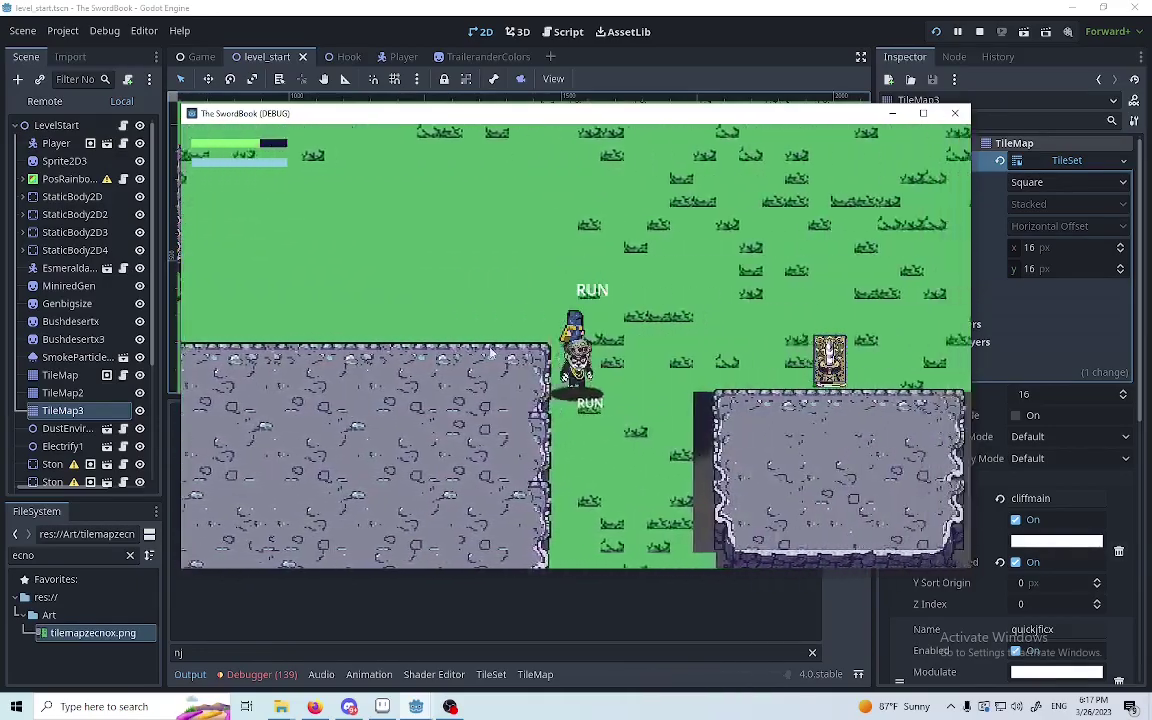
key(s)
key(a)
key(w)
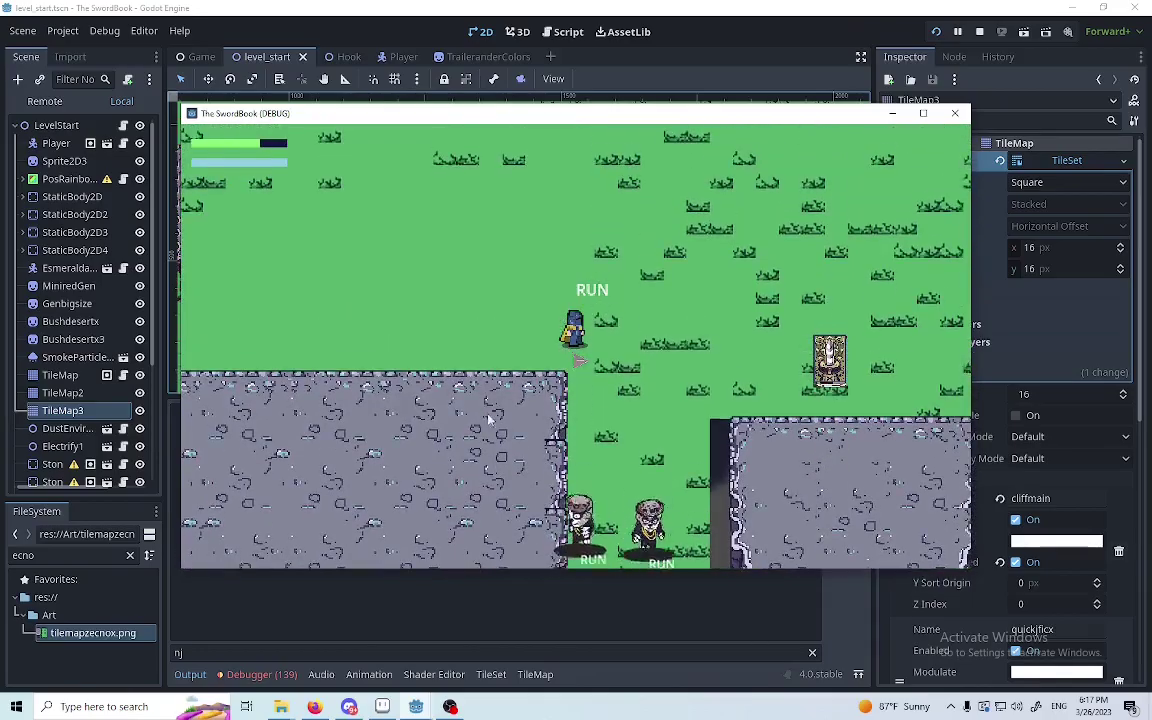
Run the player around the large cliff's lower-left walls and back up through the gap between the two cliffs.
key(a)
key(s)
key(d)
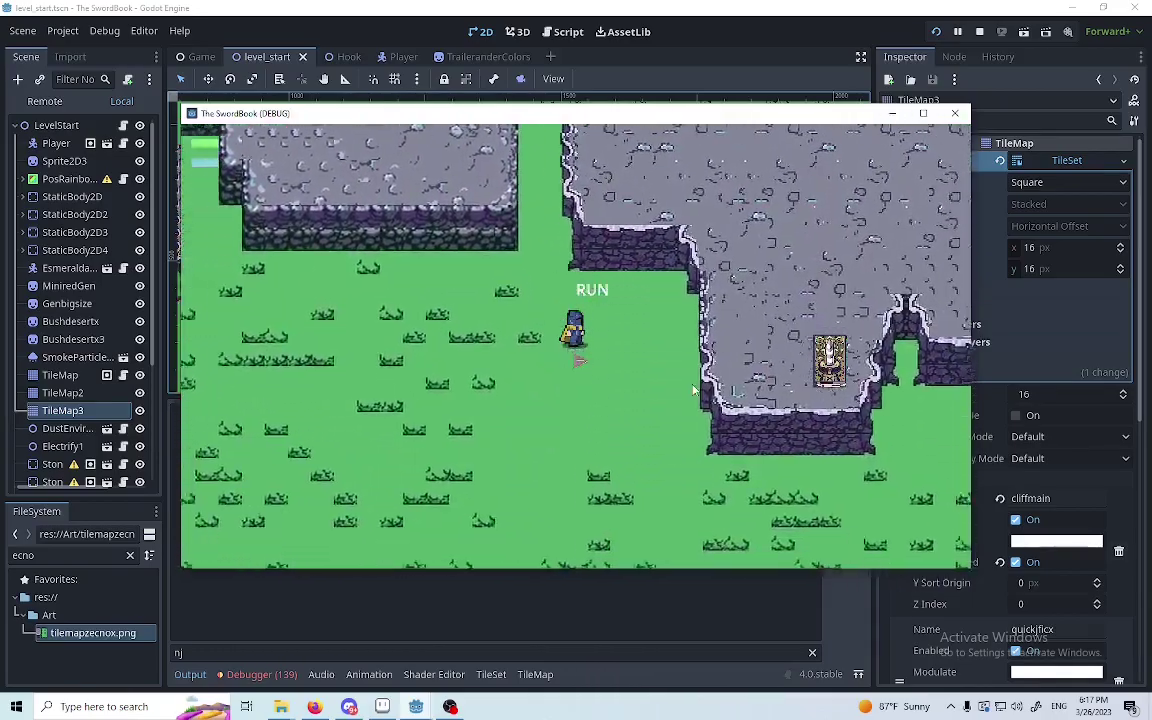
key(w)
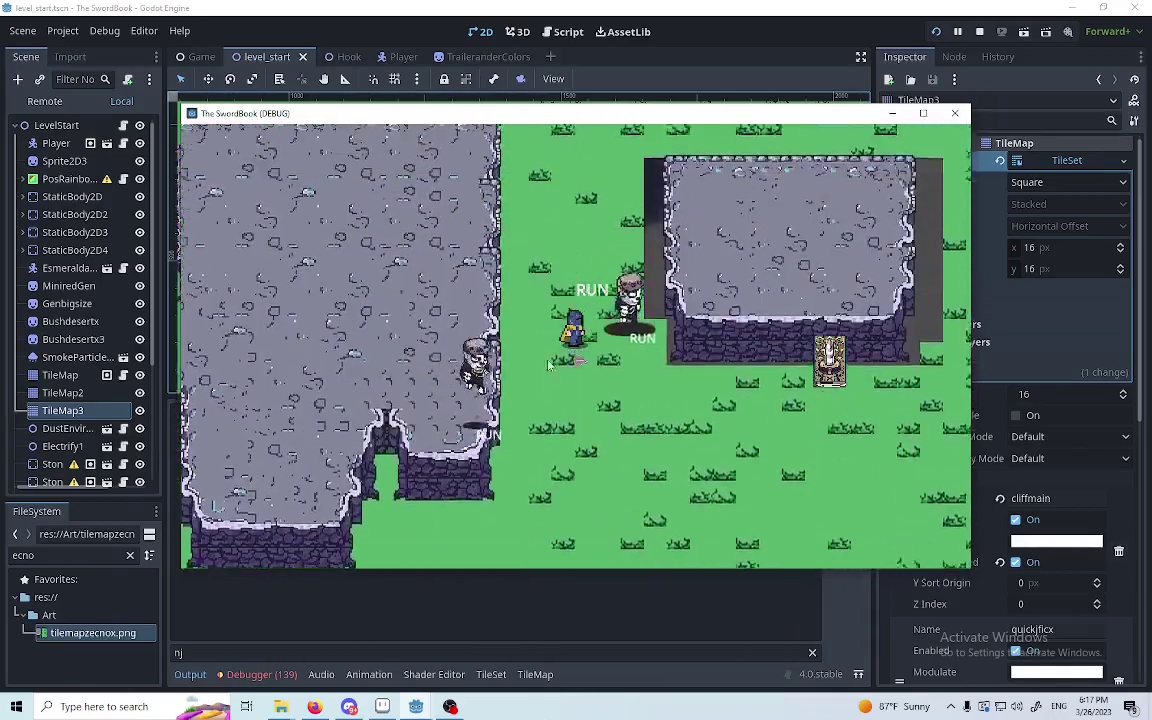
key(s)
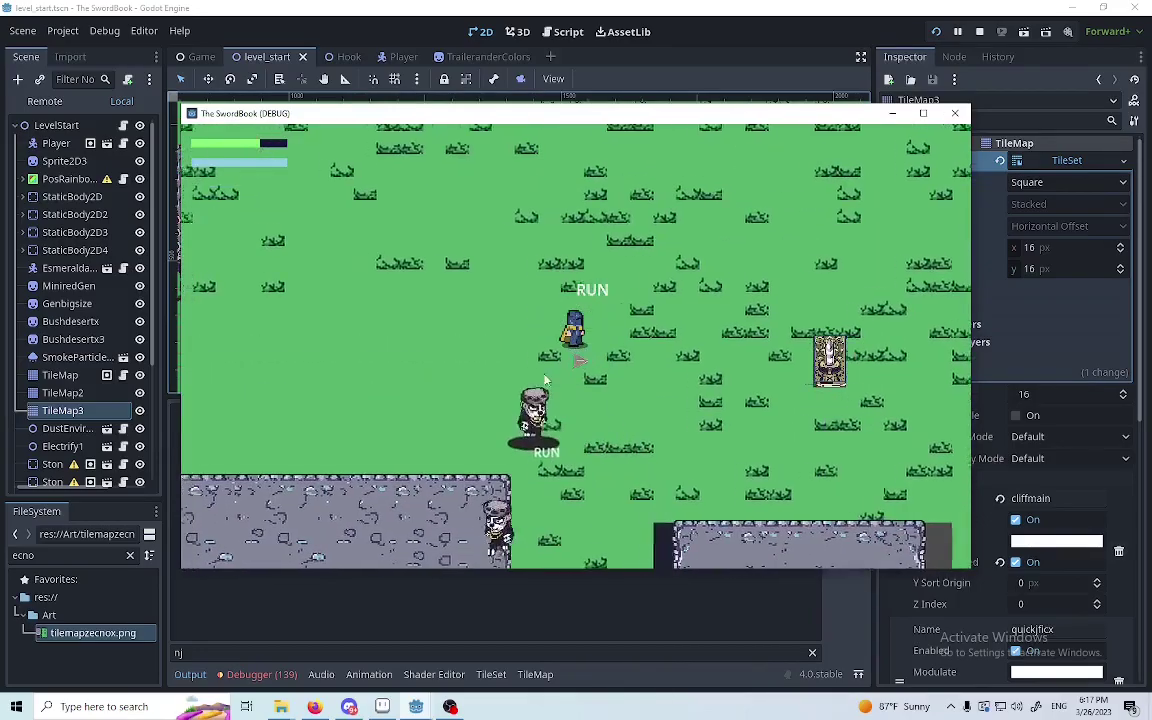
Bring the player behind the large cliff's upper edge, jump onto its top surface and jump there again.
key(a)
key(w)
key(d)
key(s)
key(a)
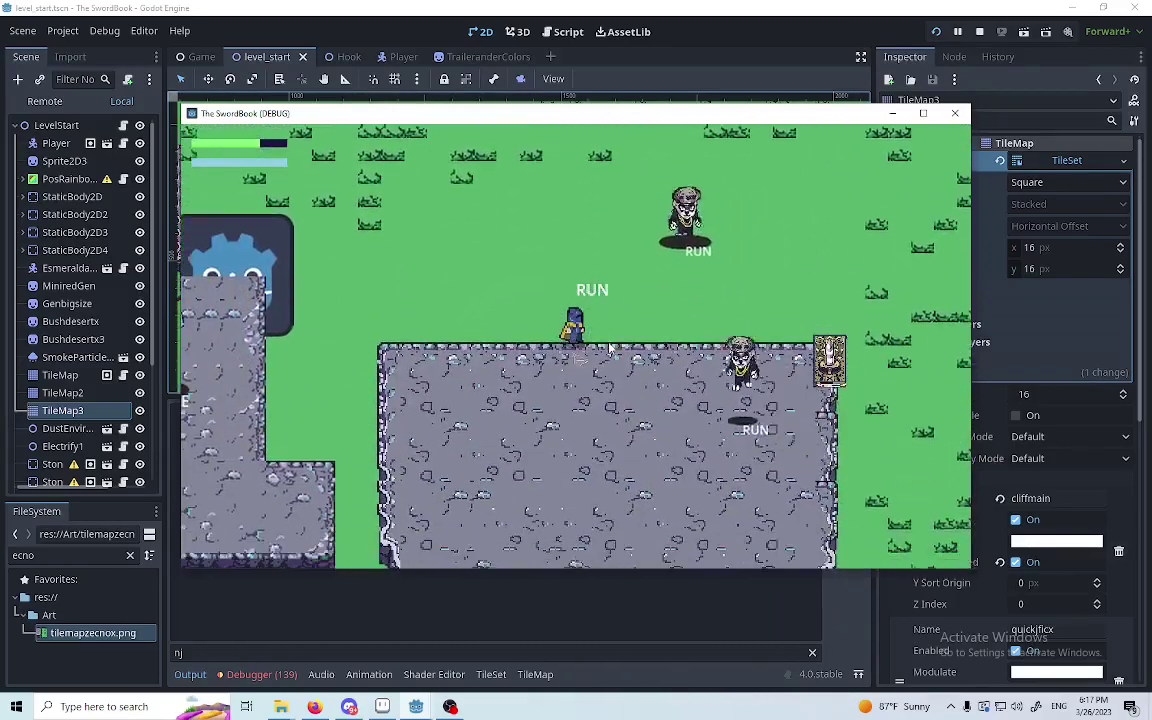
key(space)
key(d)
key(w)
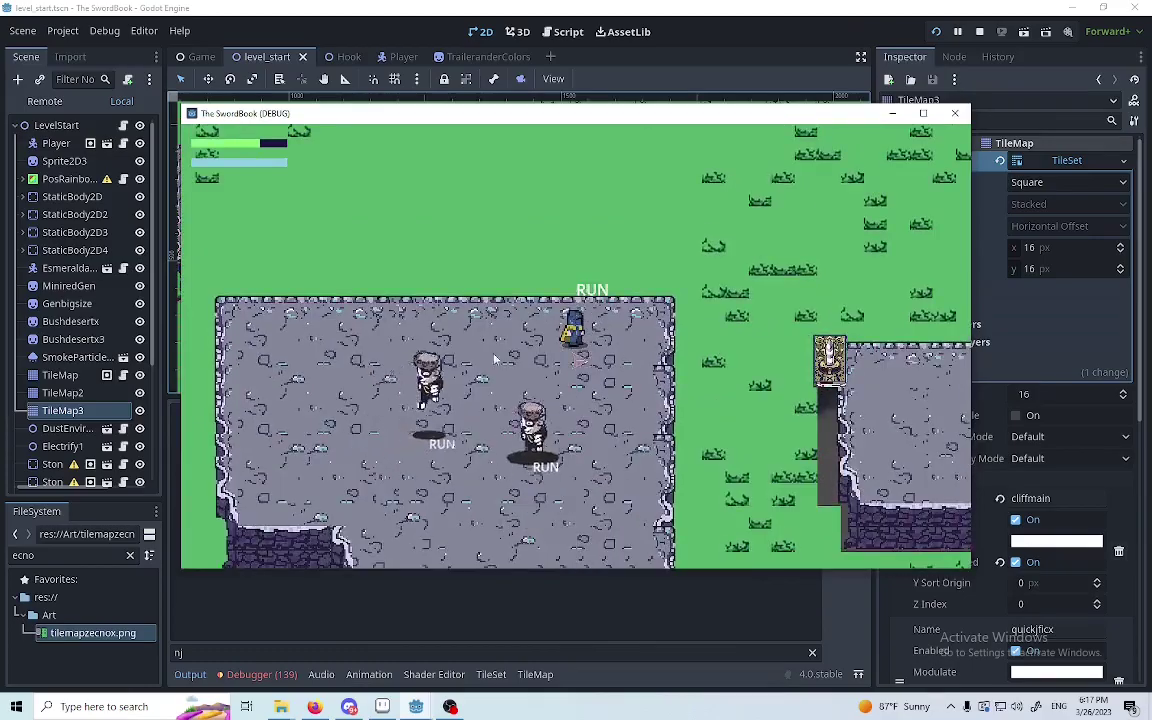
key(w)
key(d)
key(space)
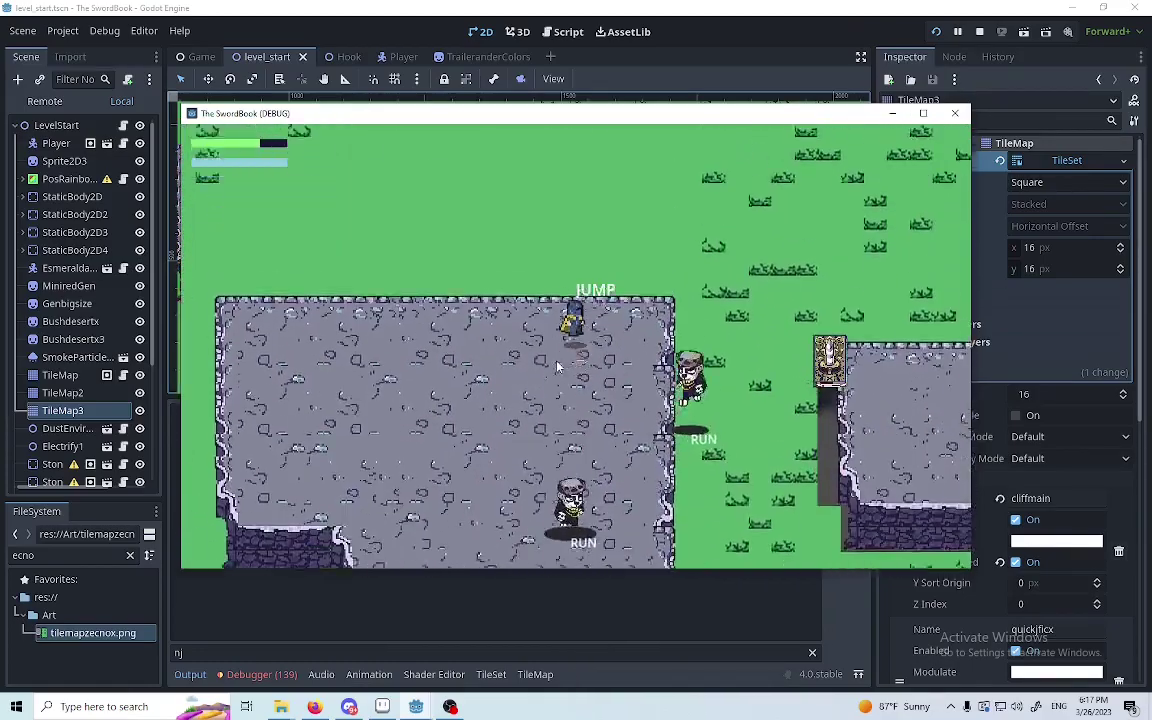
Run and jump the player around the top surface of the large cliff.
key(a)
key(s)
key(space)
key(s)
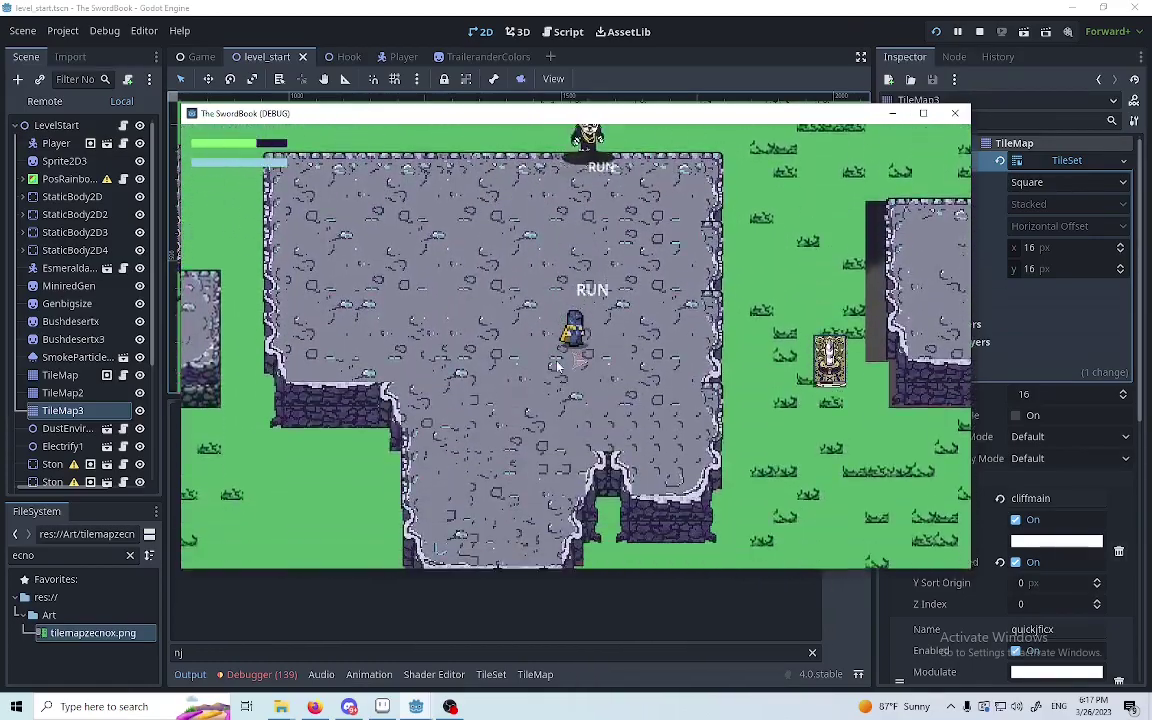
key(w)
key(a)
key(s)
key(d)
key(w)
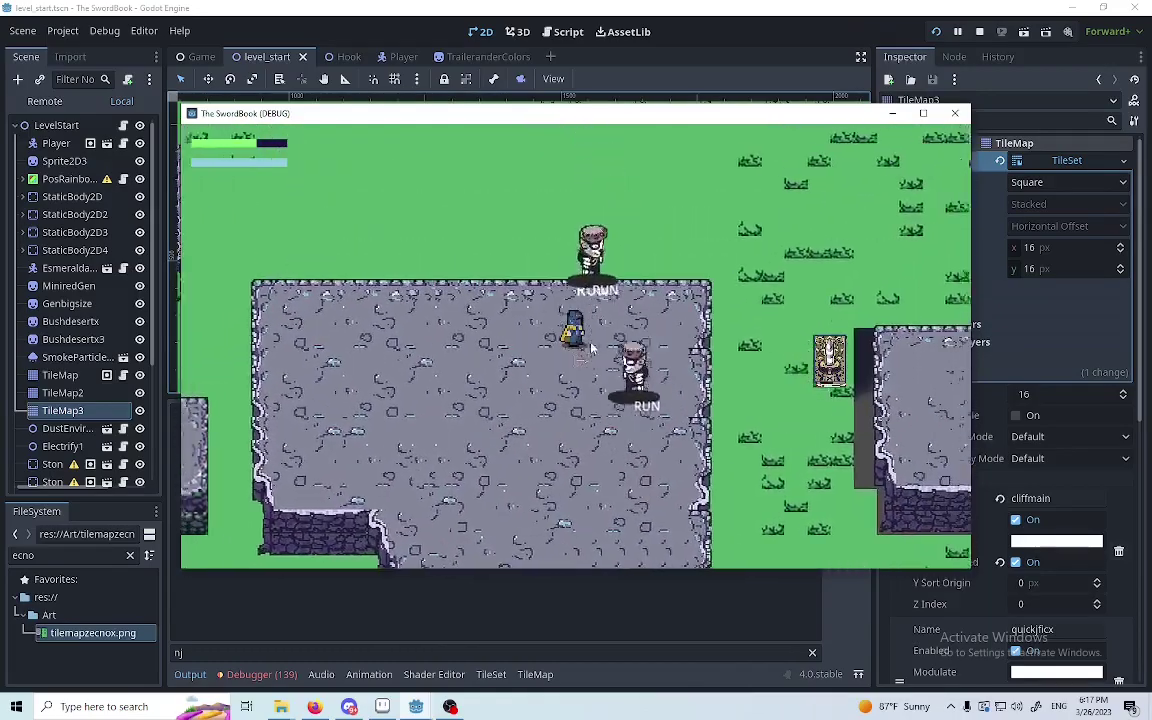
key(s)
key(a)
key(w)
key(d)
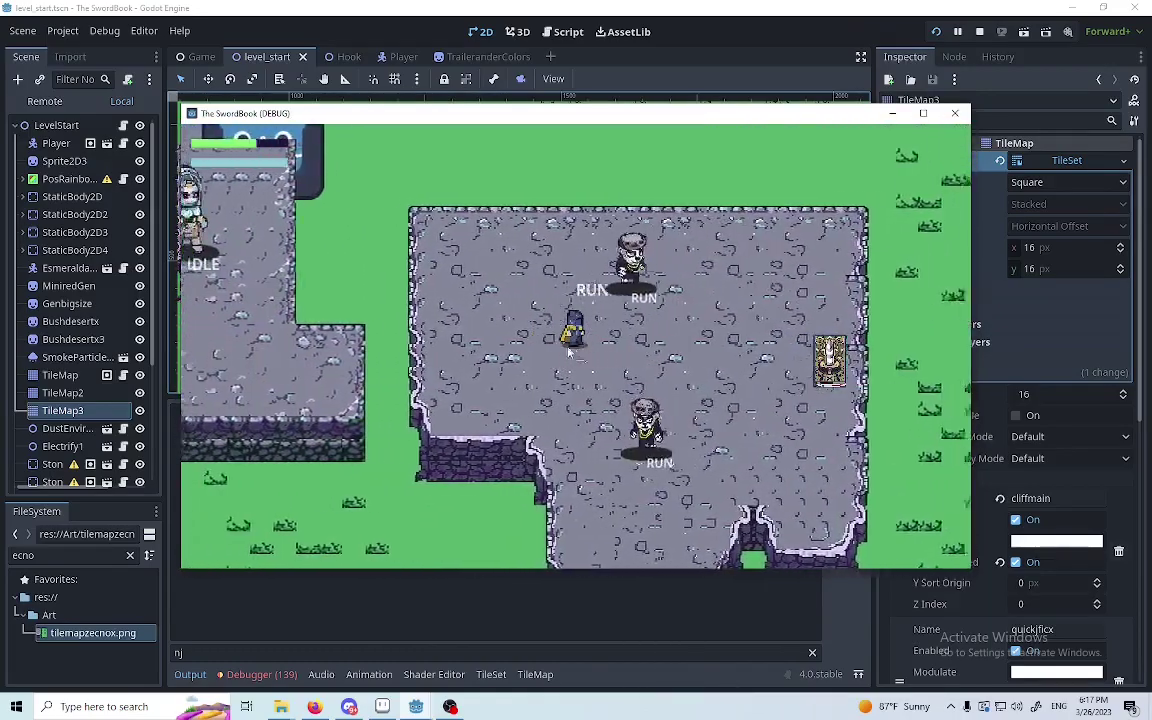
Take the player off the large cliff's right side and jump behind the smaller cliff's upper edge.
key(s)
key(a)
key(d)
key(space)
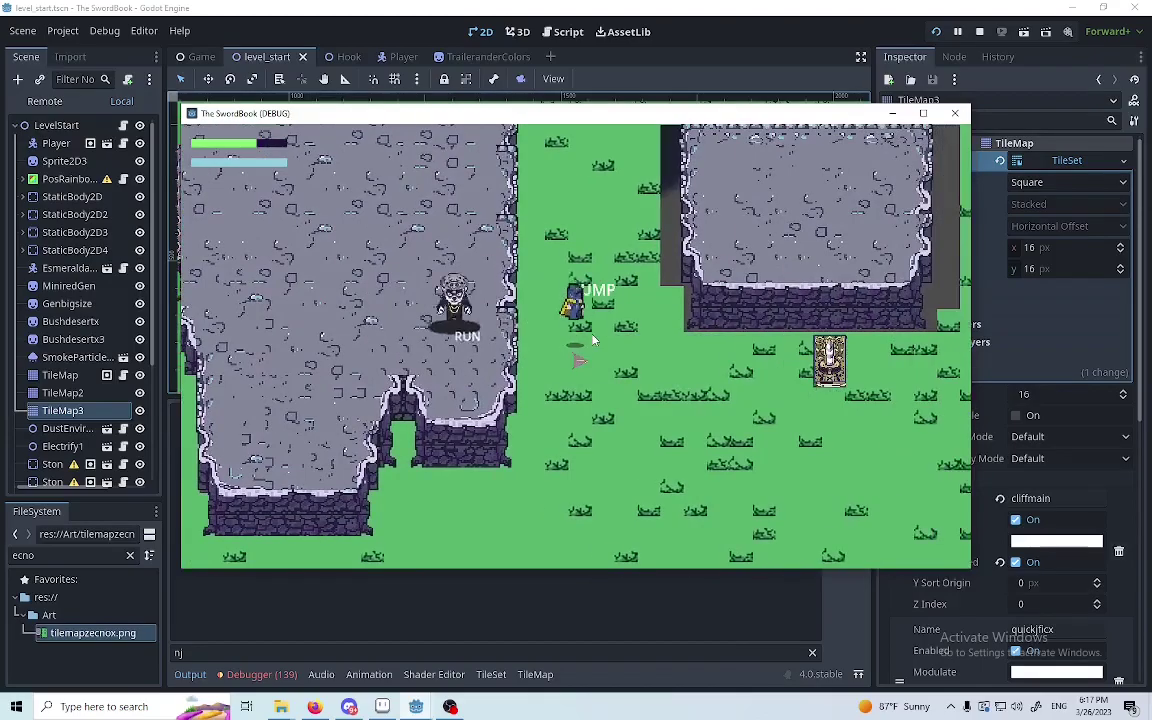
key(s)
key(w)
key(space)
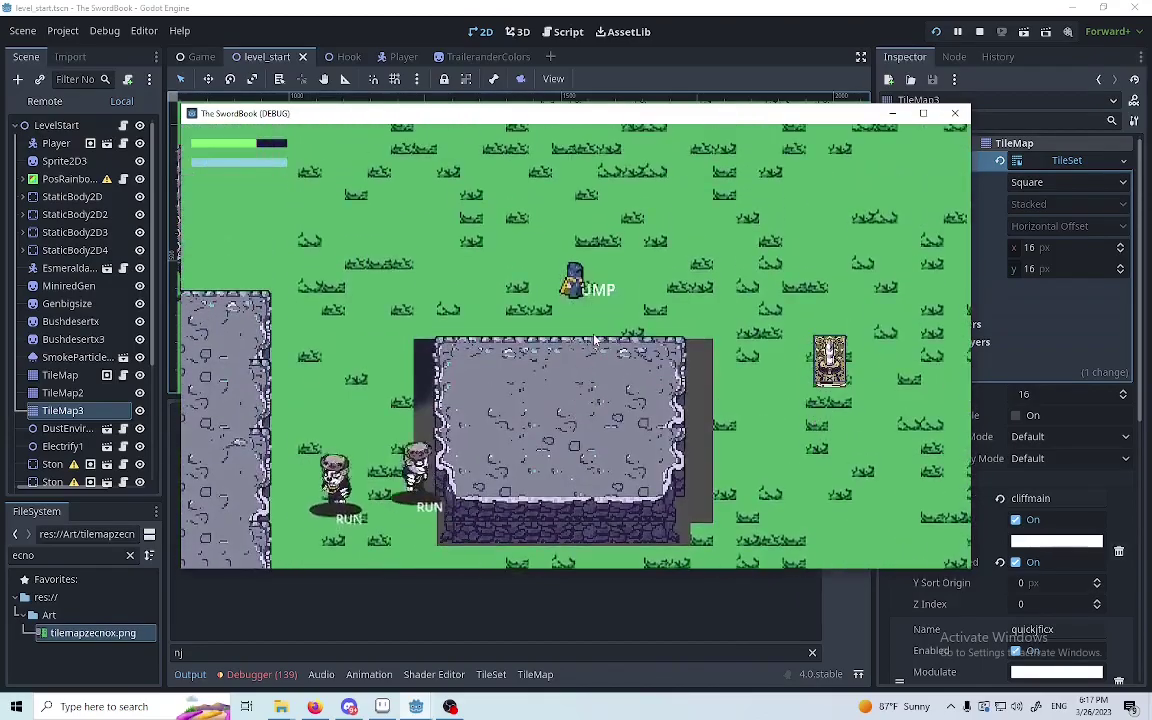
Jump the player onto the smaller cliff and move up and down across its top surface.
key(s)
key(space)
key(w)
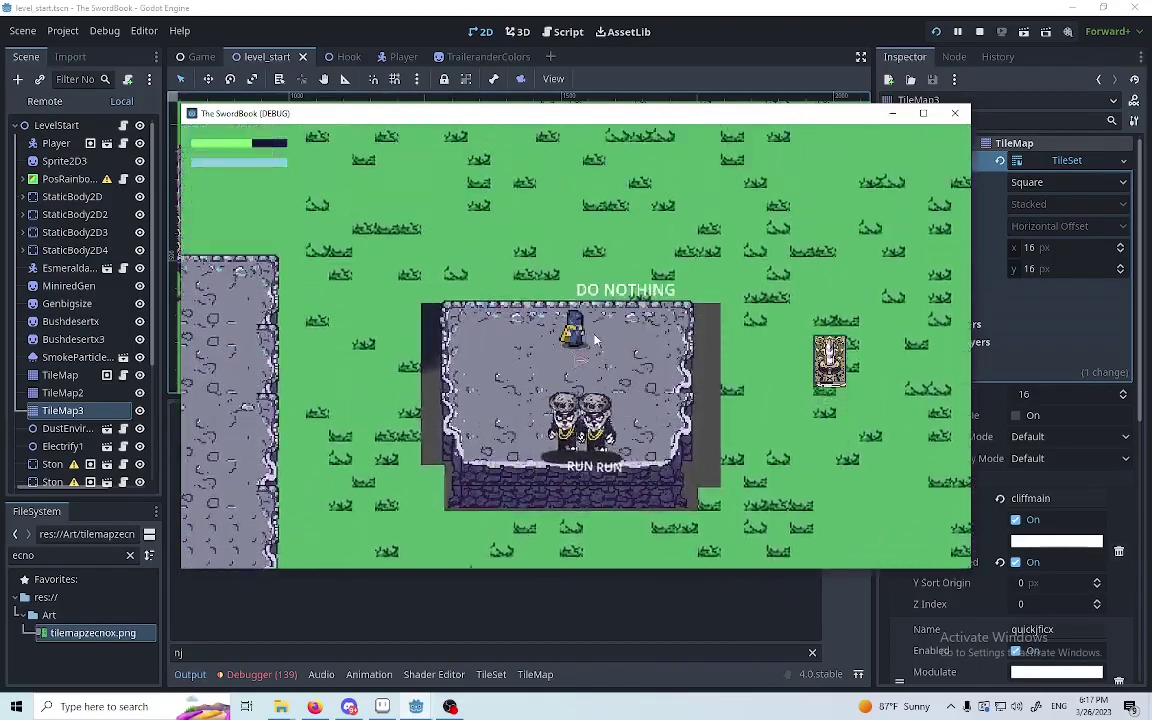
key(s)
key(space)
key(w)
key(space)
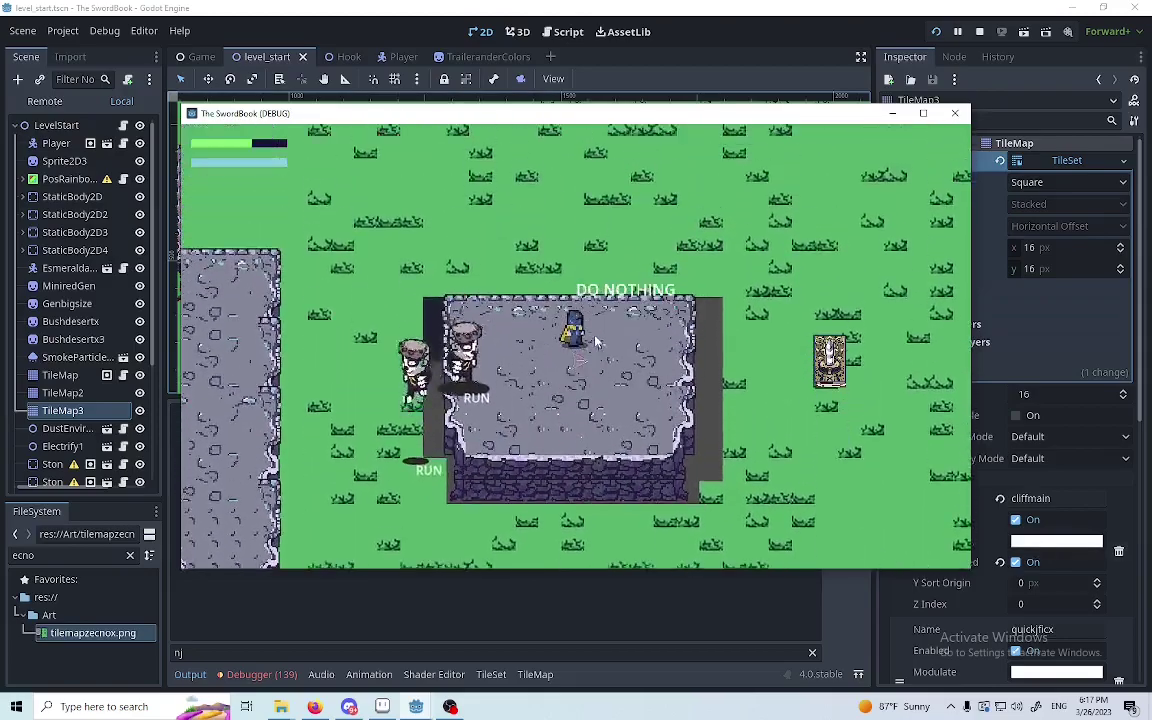
Take the player off the smaller cliff's front and jump repeatedly against its front wall to climb back up.
key(s)
key(space)
key(w)
key(space)
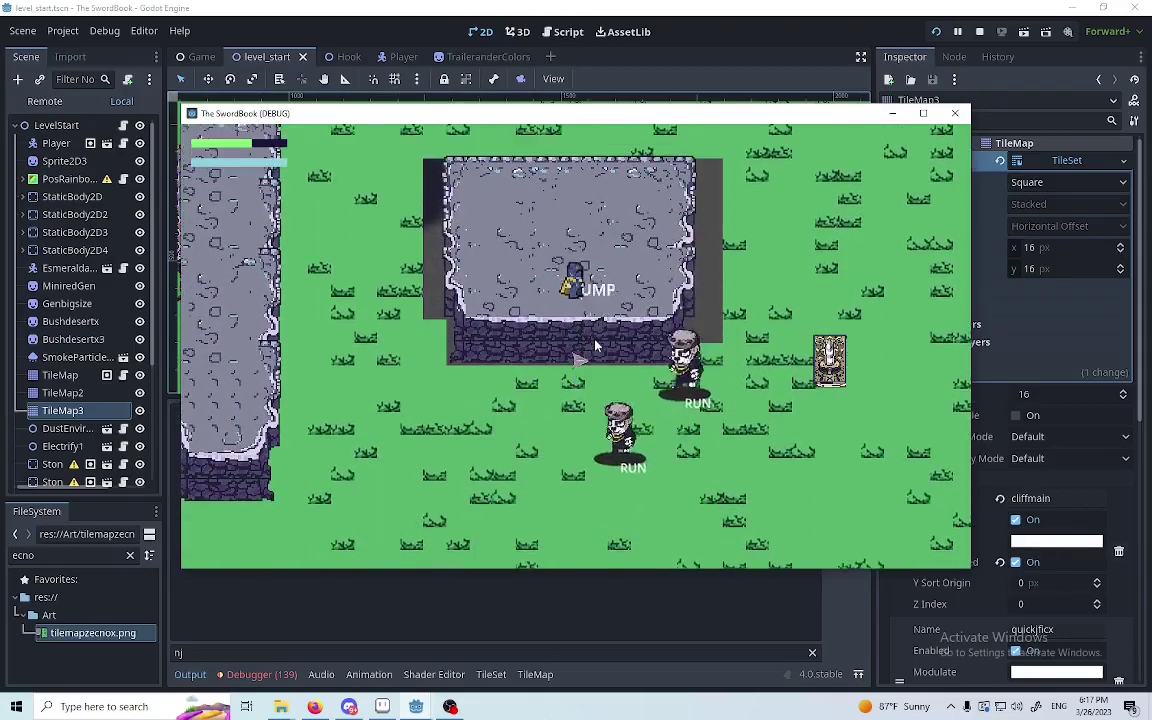
key(s)
key(space)
key(w)
key(space)
key(s)
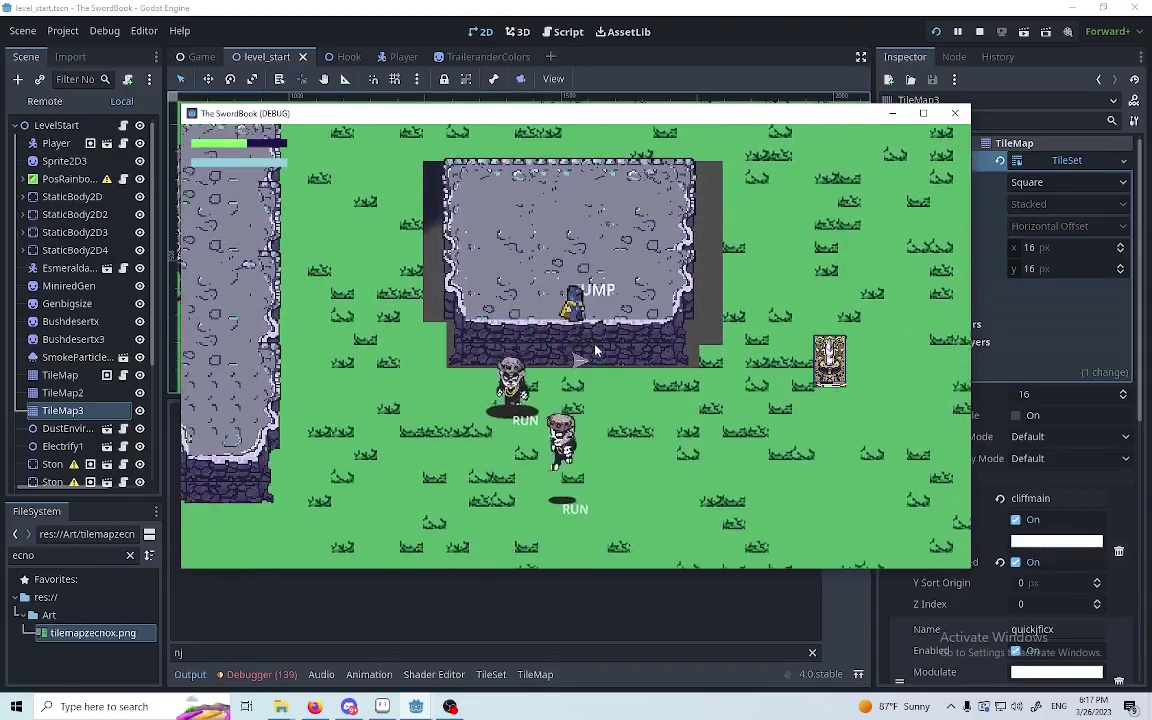
key(w)
key(space)
key(s)
key(w)
key(s)
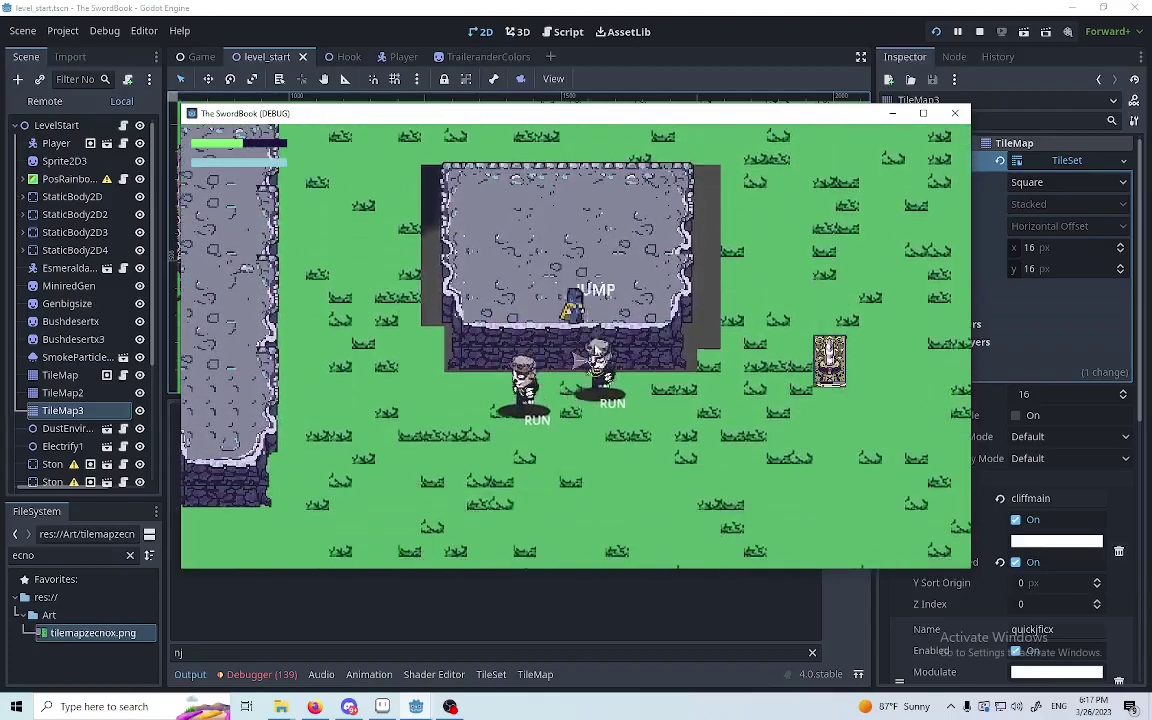
Move the player between the smaller cliff's top surface and the ground below its front wall.
key(w)
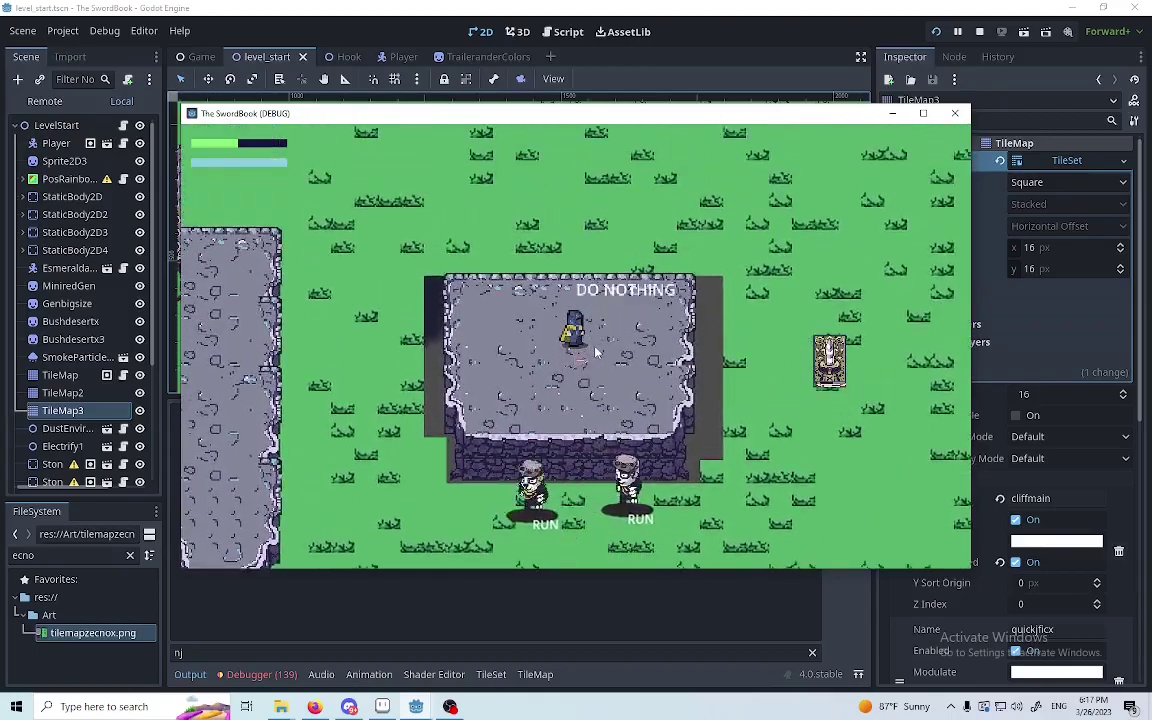
key(s)
key(w)
key(s)
key(w)
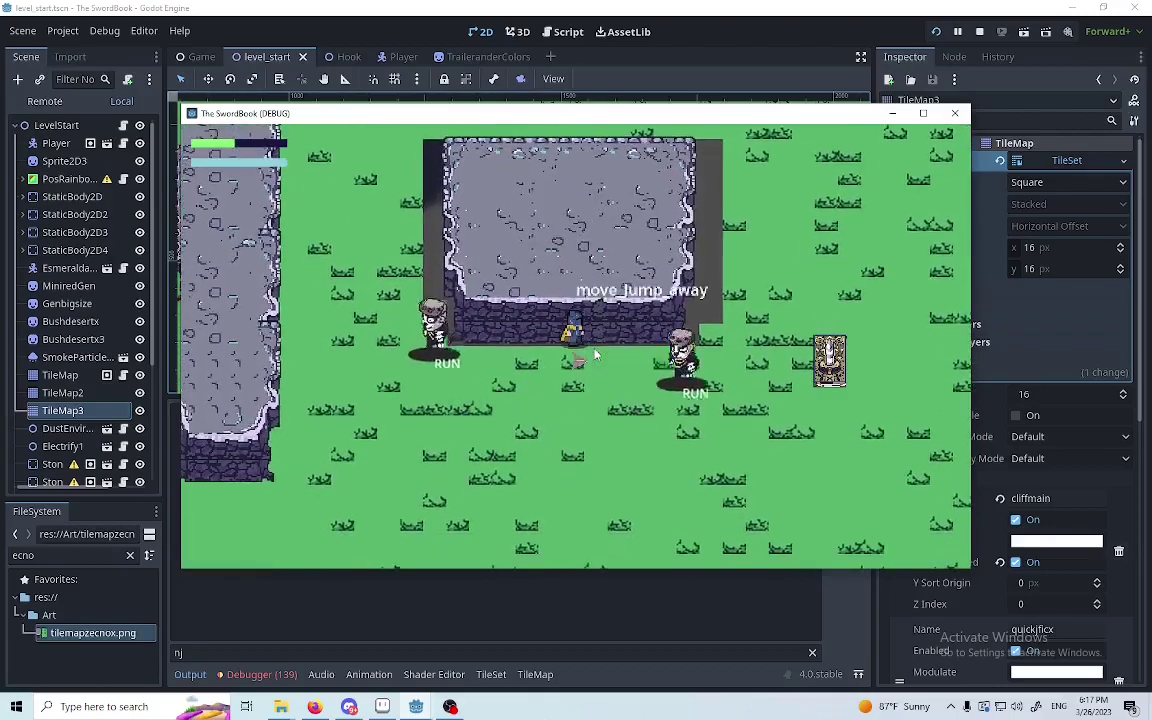
Run the player along the smaller cliff's front wall, up against its right side and back down to the grass.
key(s)
key(d)
key(d)
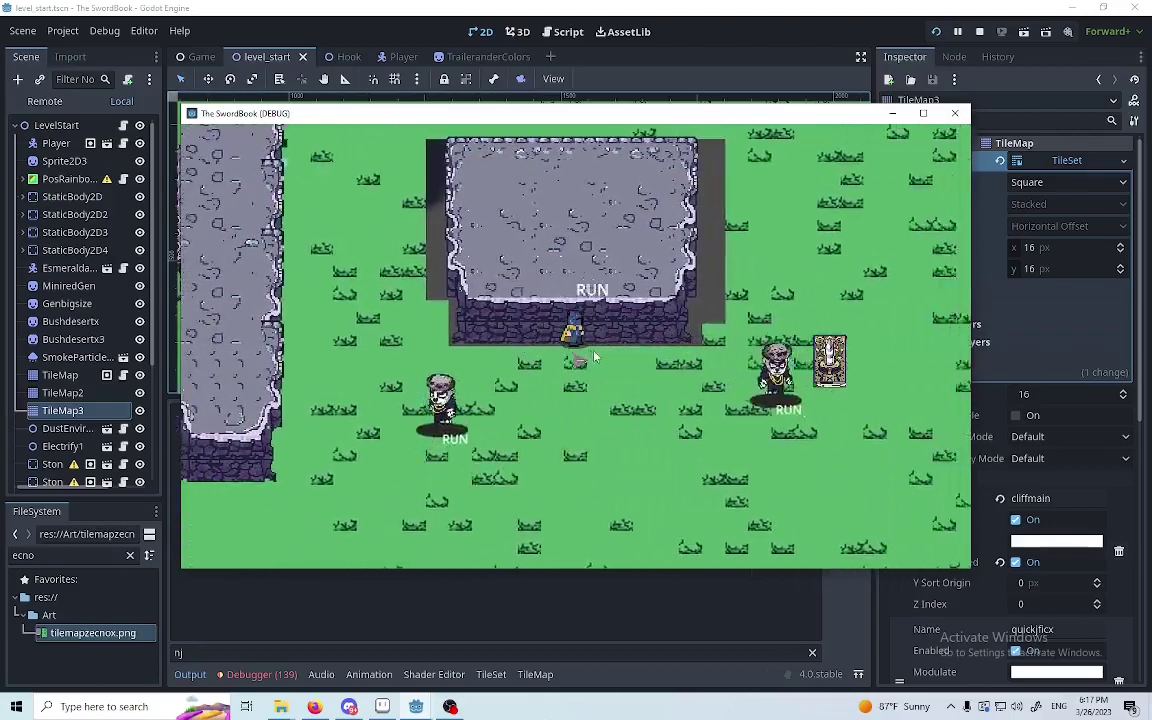
key(s)
key(d)
key(w)
key(a)
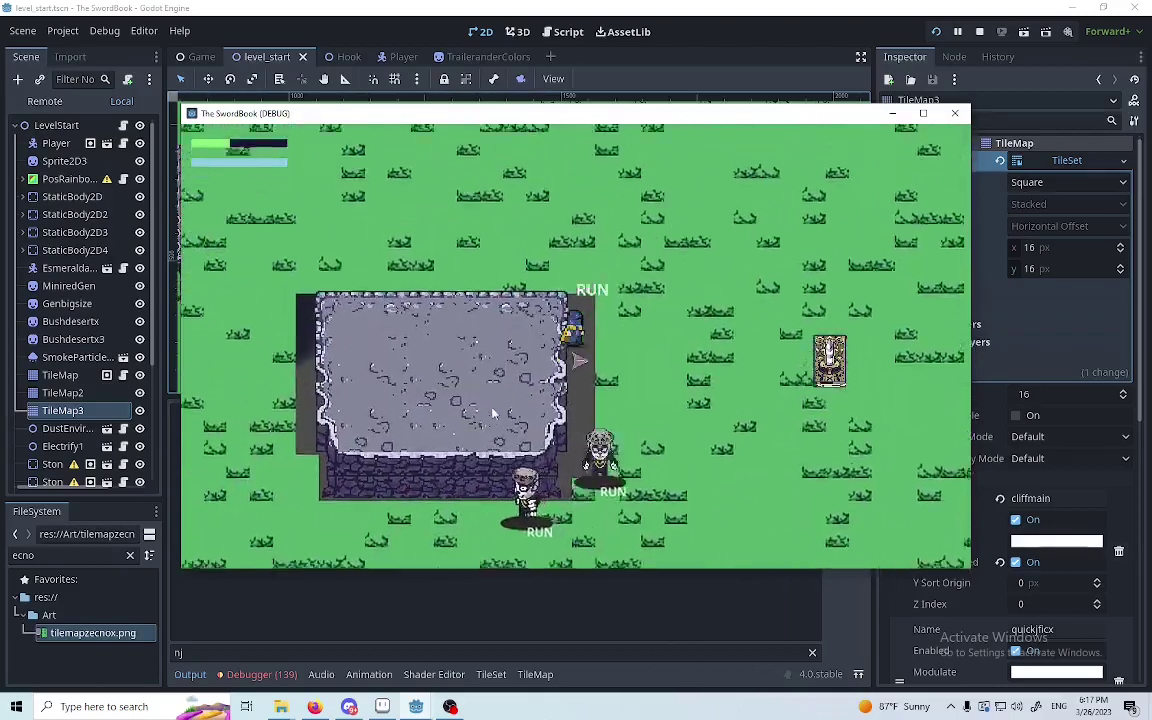
key(s)
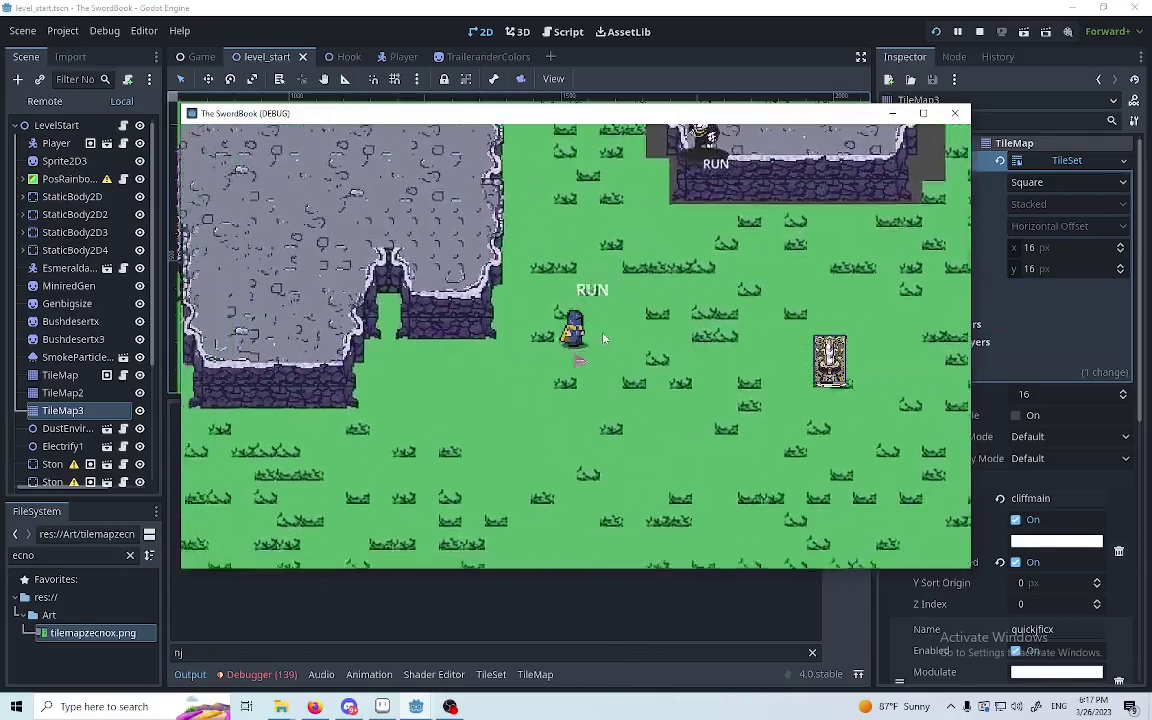
Run and jump the player back and forth across the grass below the large cliff.
key(a)
key(w)
key(a)
key(space)
key(s)
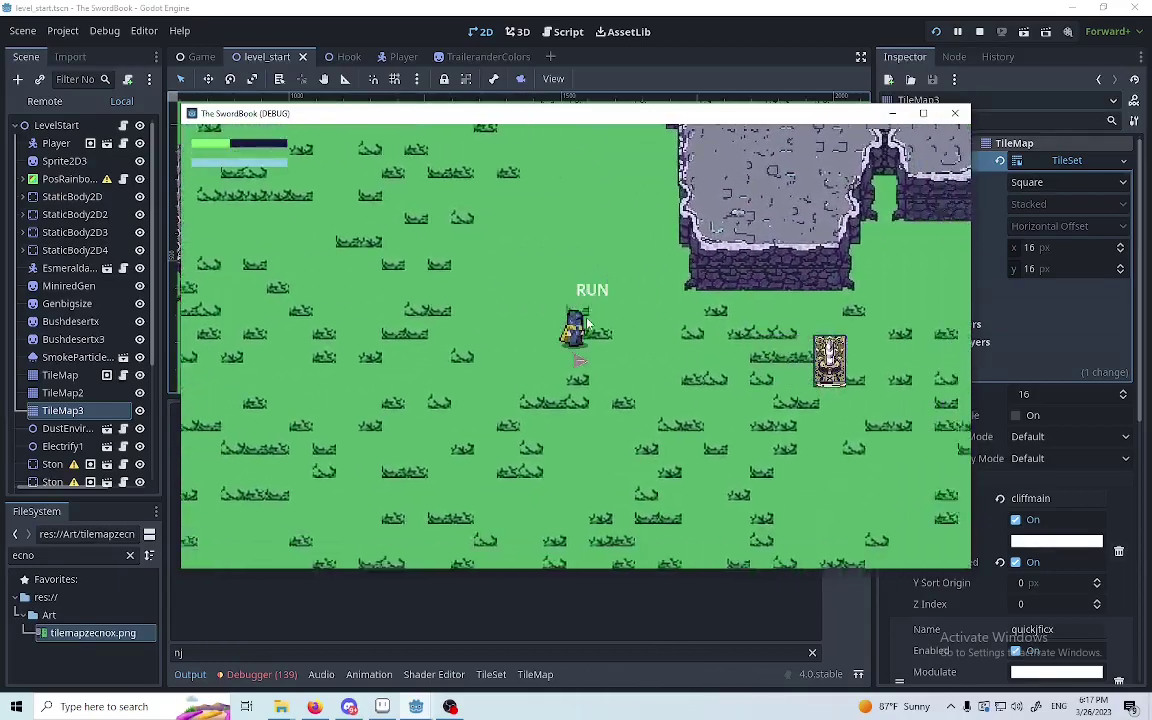
key(d)
key(w)
key(space)
key(d)
key(s)
key(space)
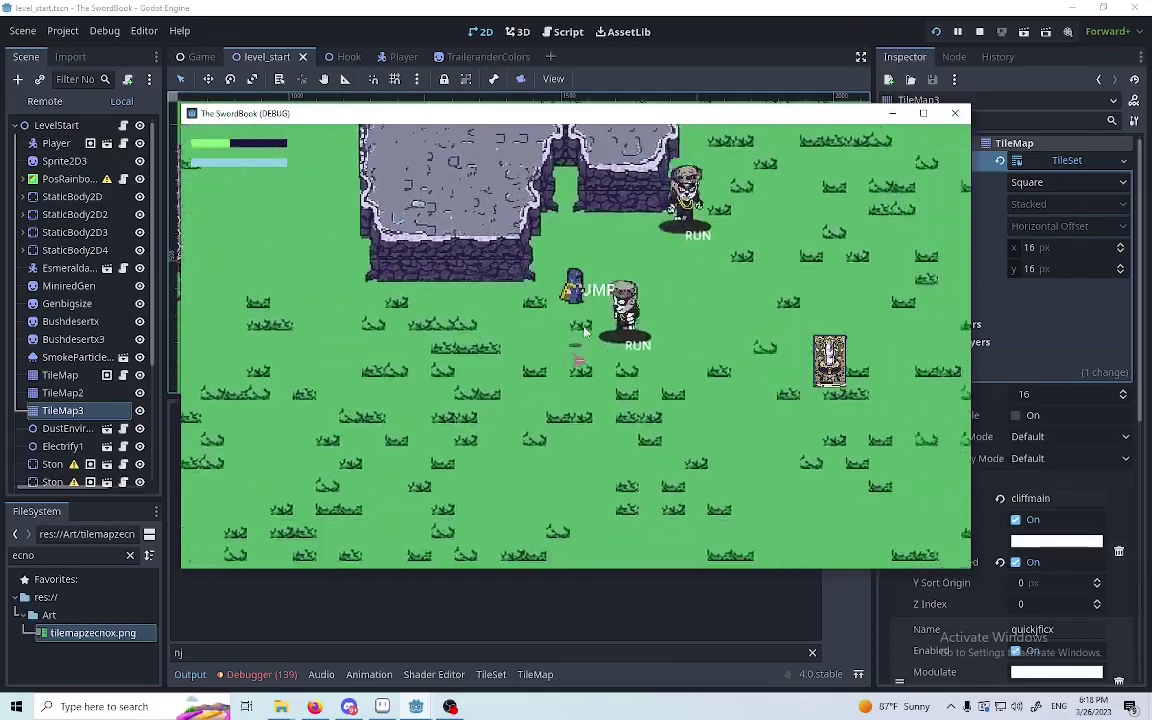
Run the player to the grass beyond the smaller cliff's right side while swinging the sword.
key(w)
click(684, 345)
key(w)
click(415, 422)
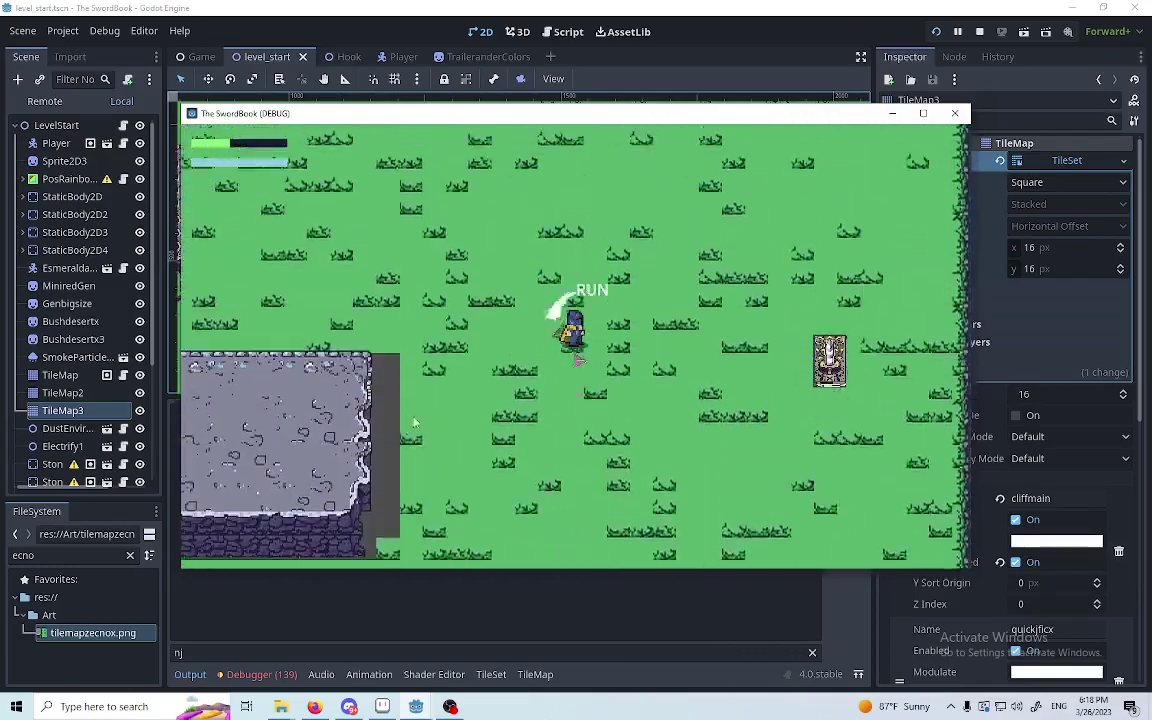
Run the player around behind both cliffs to the grass near the brown rock formation, using the hook and sword on the way.
key(a)
key(w)
right_click(604, 521)
key(a)
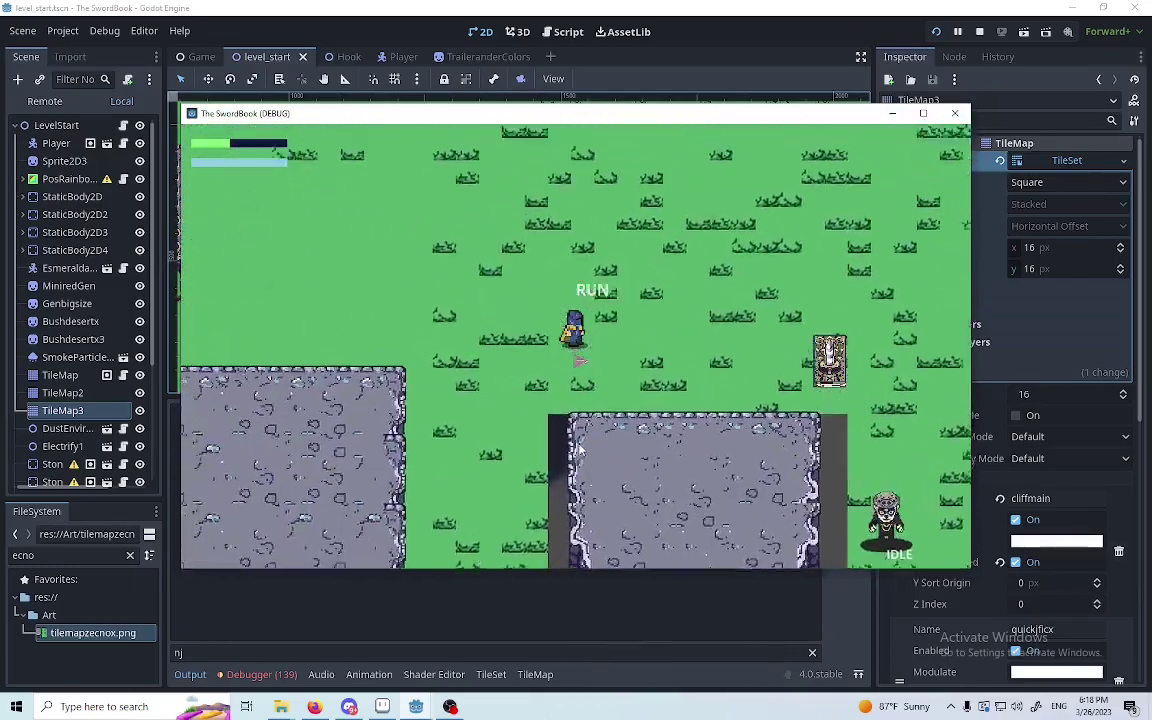
key(w)
click(448, 501)
key(w)
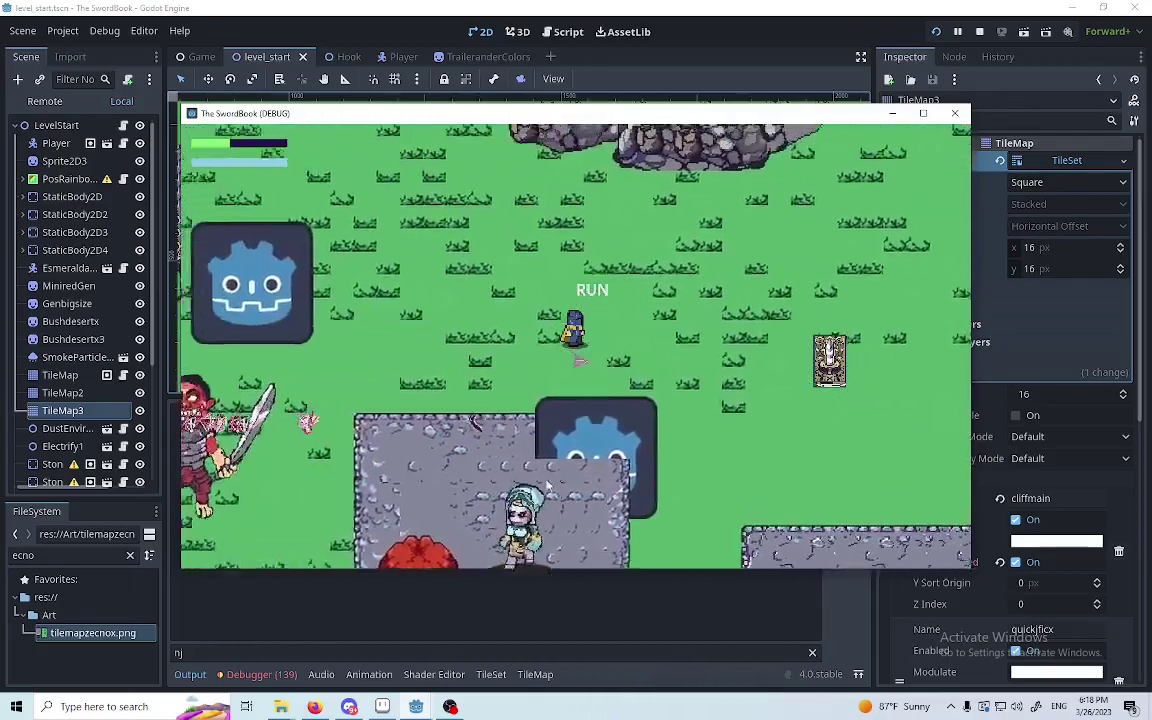
Hook and run the player down the smaller cliff's left side to the open grass south of it.
right_click(622, 521)
click(622, 521)
key(a)
key(s)
right_click(659, 284)
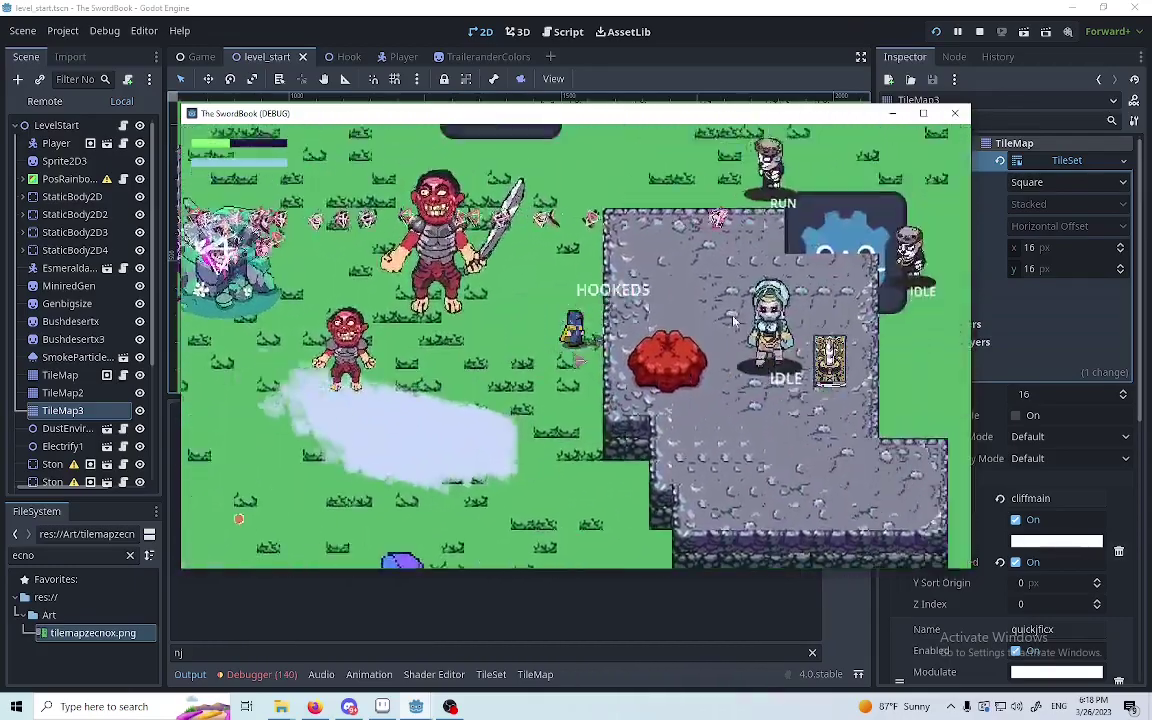
key(w)
right_click(720, 198)
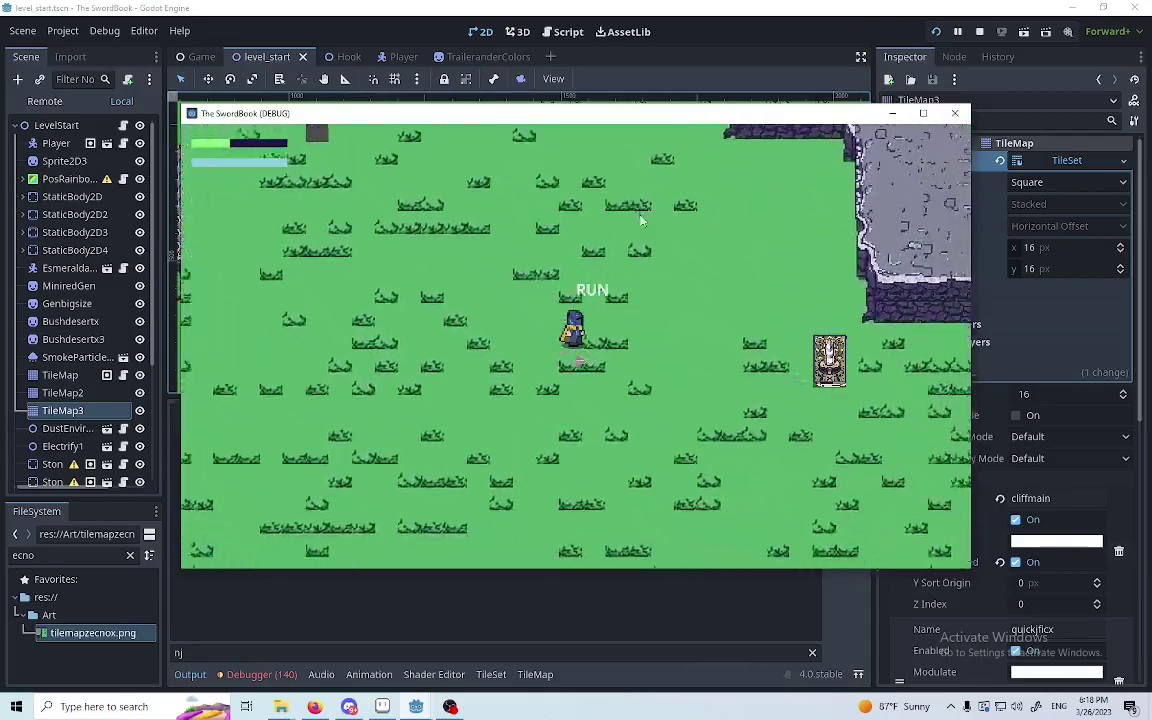
Hook the player past the smaller cliff's lower-left corner and across the grass below its front wall, swinging the sword.
right_click(533, 203)
click(533, 203)
key(s)
right_click(643, 212)
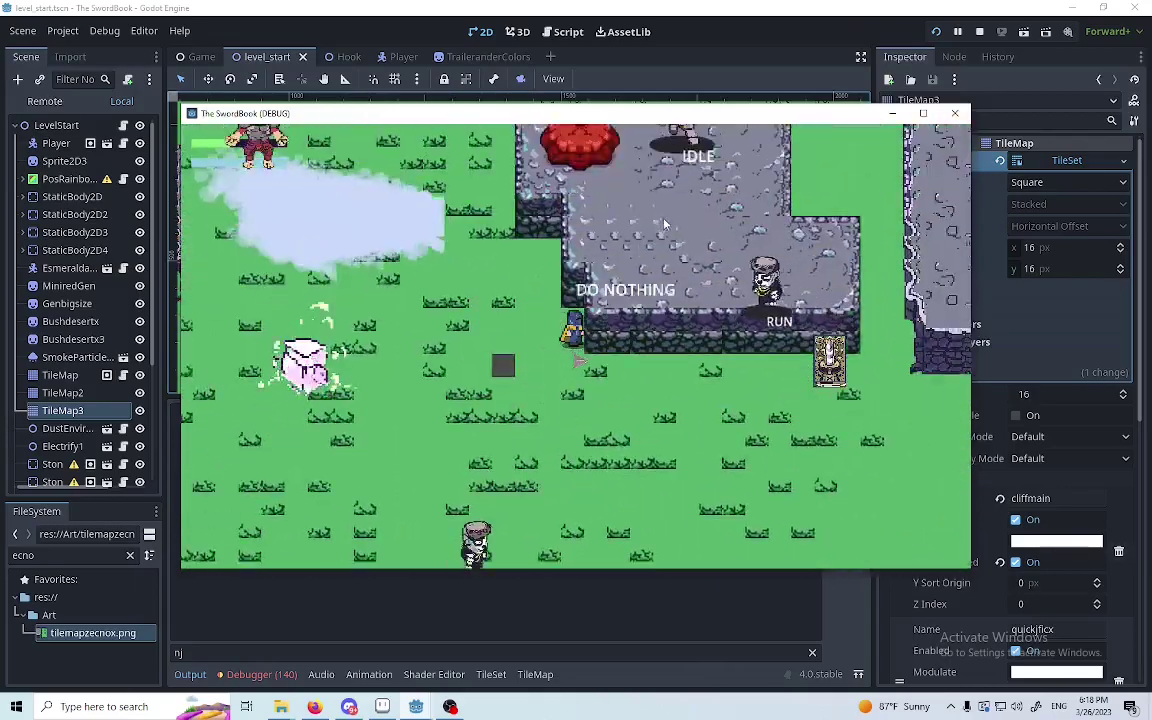
right_click(643, 206)
key(s)
right_click(496, 219)
click(496, 219)
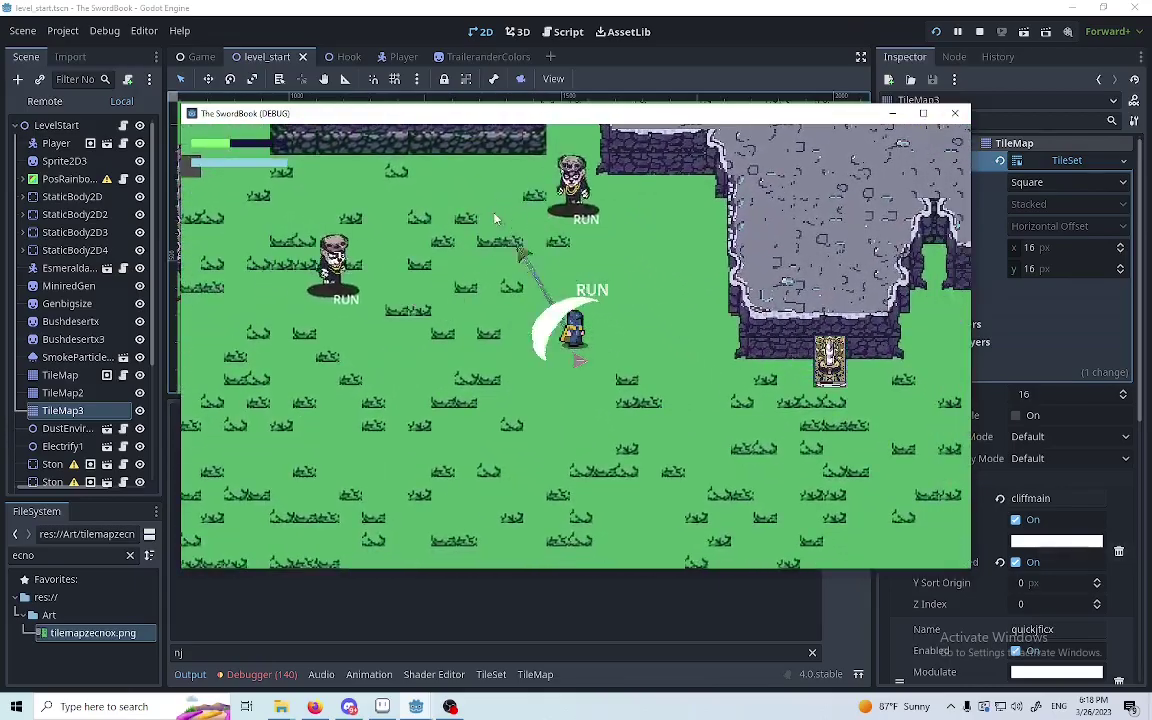
Hook the player toward the grass between the smaller cliff's front wall and the large cliff.
key(s)
click(694, 210)
right_click(690, 213)
key(d)
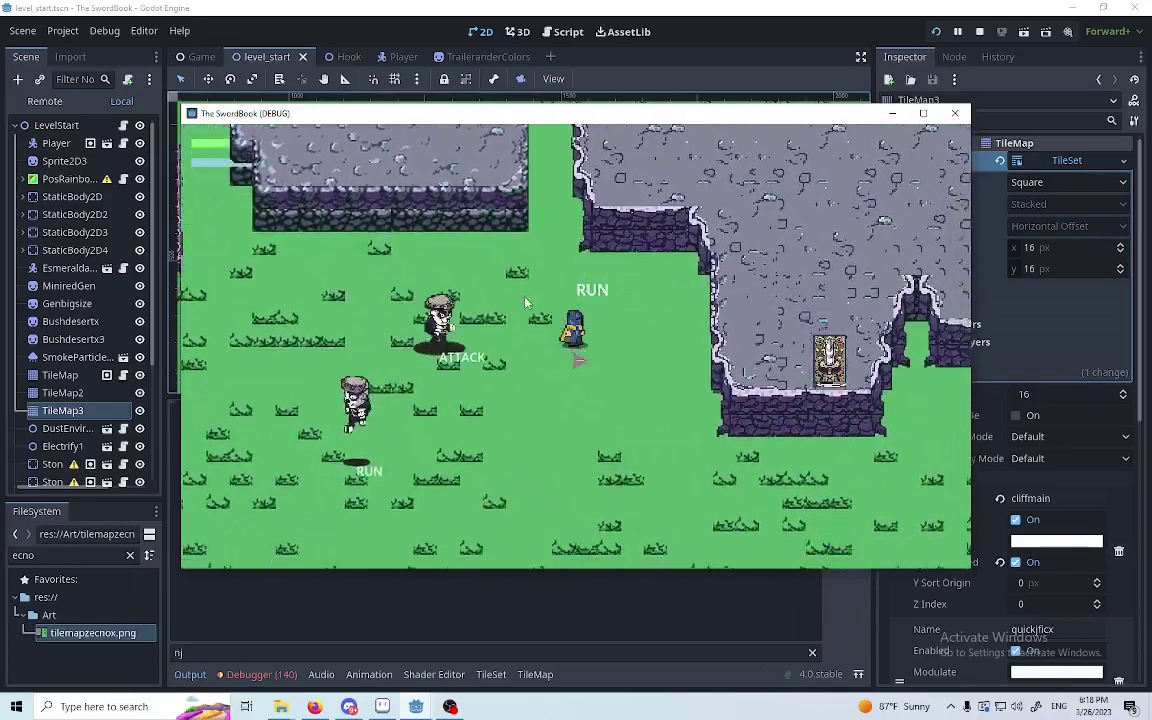
Run the player up around the smaller cliff to the grass below the brown rock formation, heading right.
key(a)
key(w)
key(d)
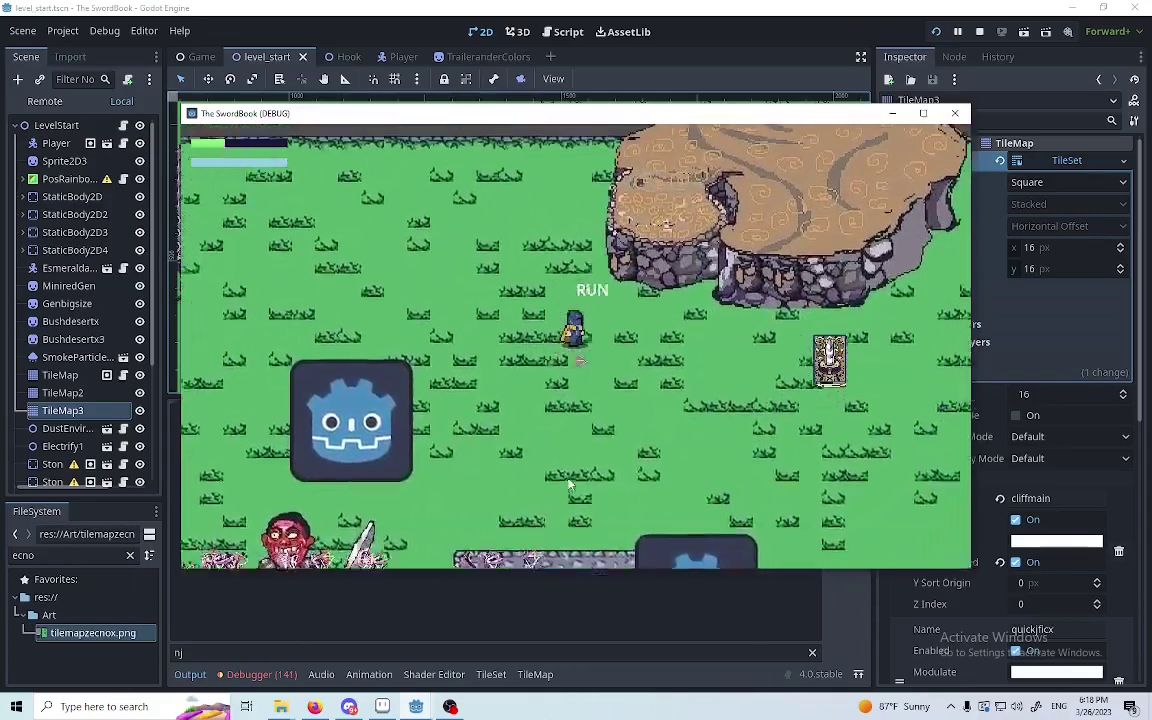
key(s)
key(d)
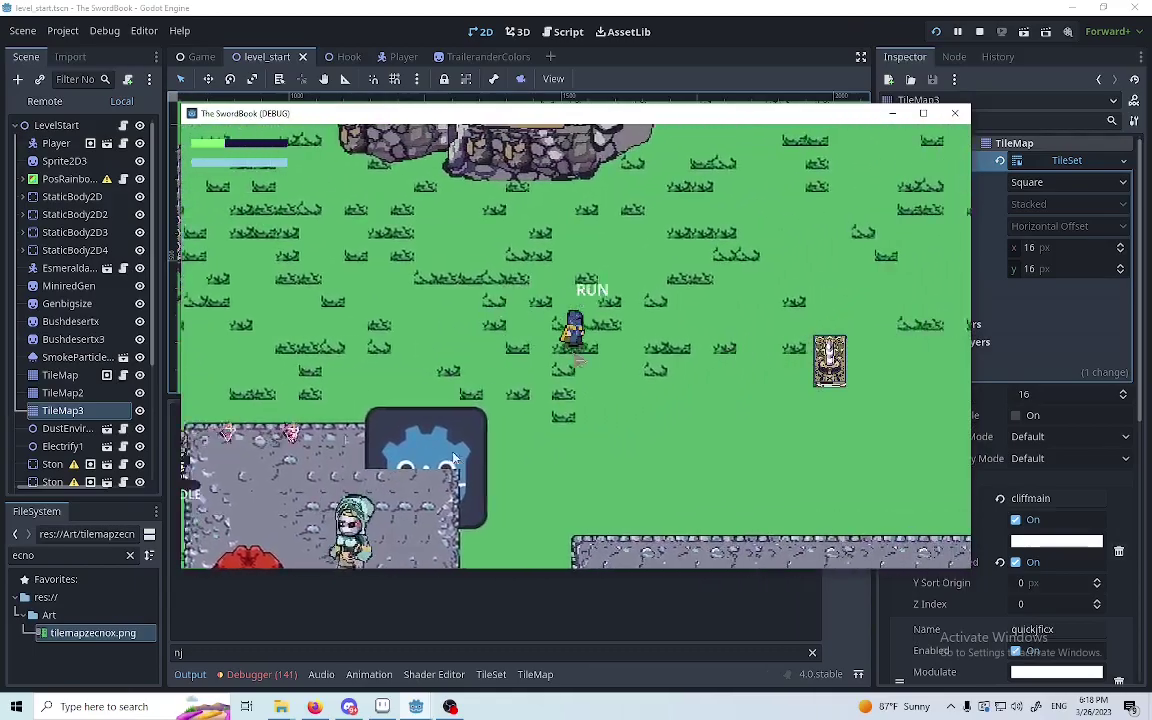
Move the player into the gap between the two cliffs, pulling against the smaller cliff's right side with the hook and sword.
key(s)
key(a)
key(w)
click(376, 459)
right_click(398, 448)
click(424, 437)
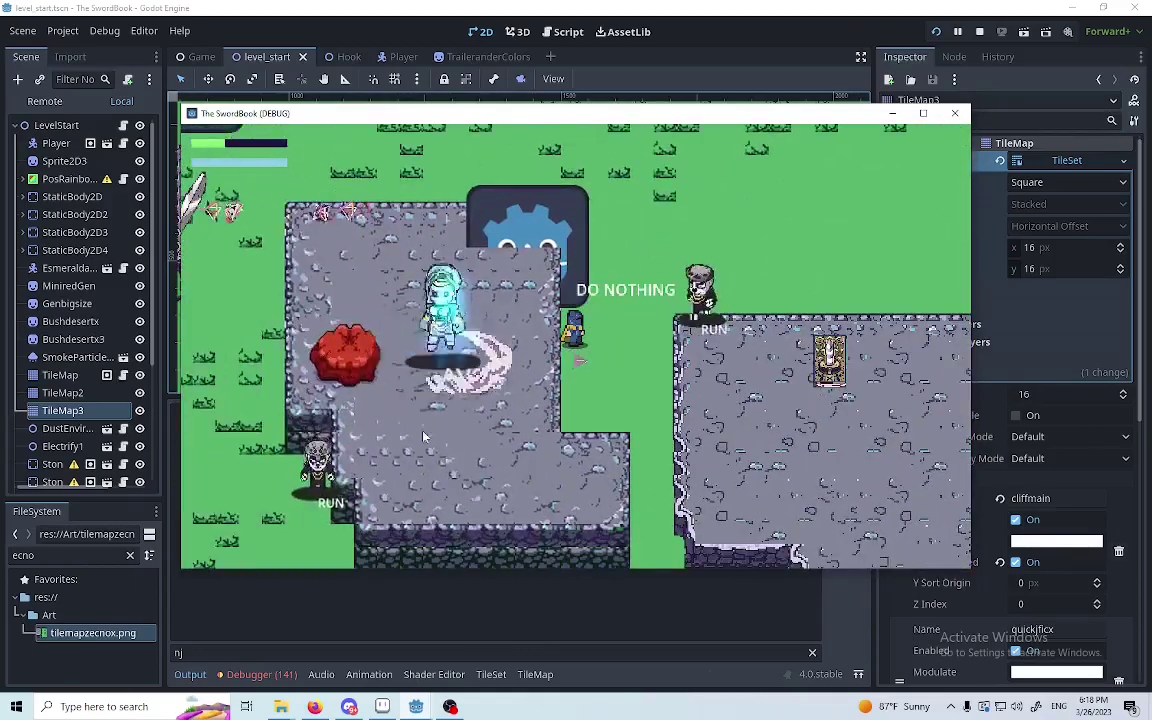
Run the player around the smaller cliff's back edge to the sword-carrying red giant and back down to the southern grass.
key(d)
key(w)
key(a)
key(s)
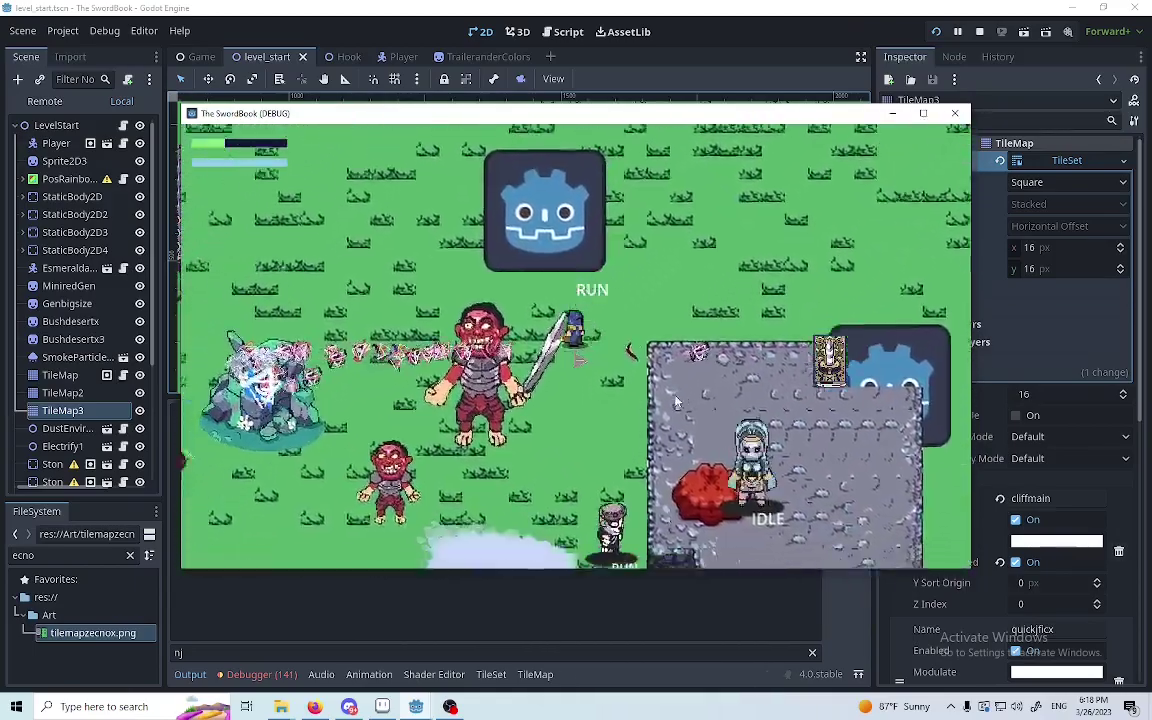
key(d)
click(710, 284)
key(s)
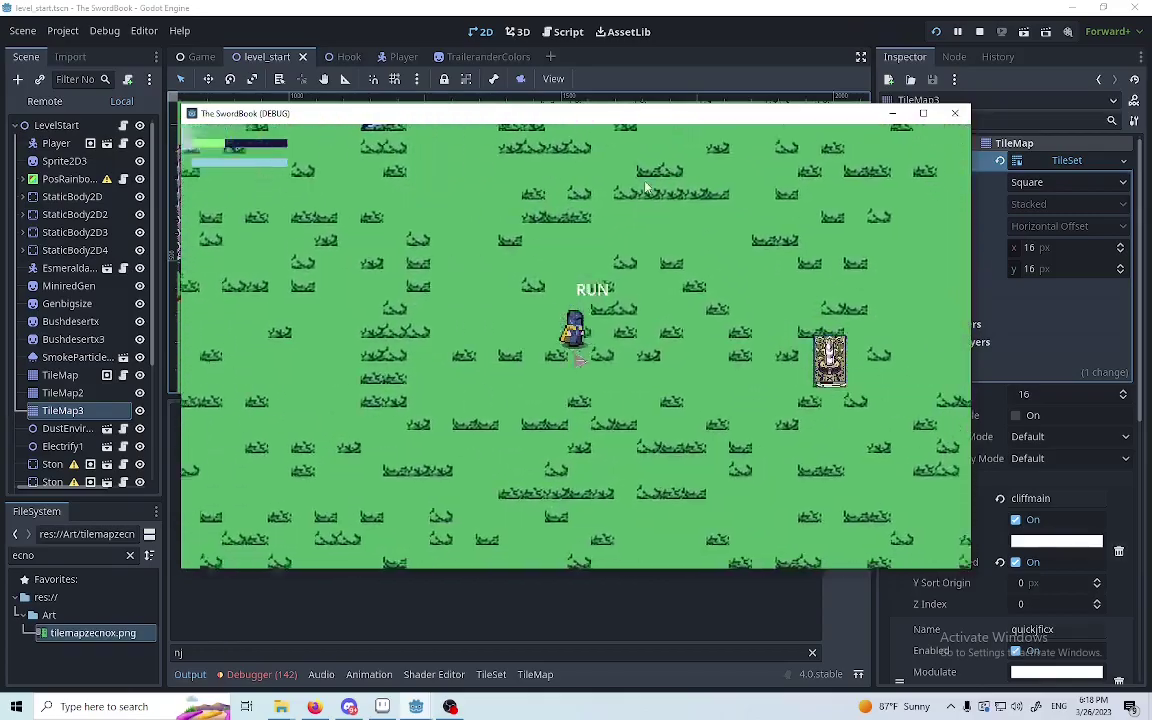
Hook and jump the player onto the smaller cliff's top surface.
right_click(638, 192)
key(w)
key(space)
key(a)
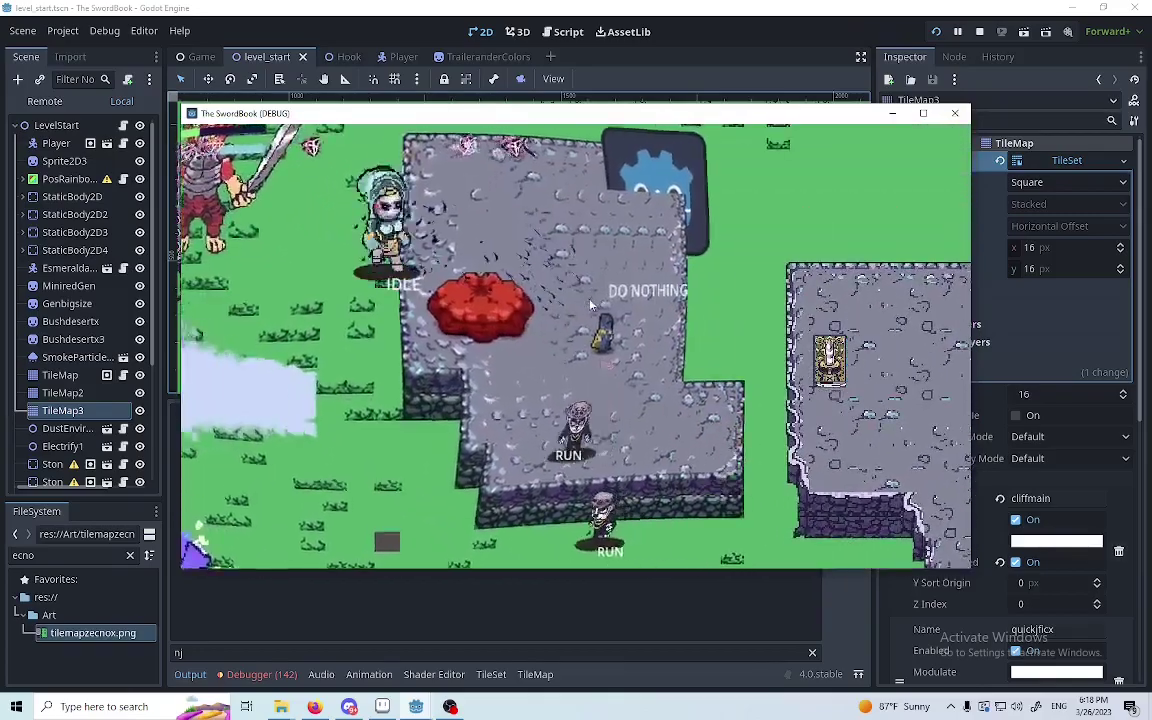
Jump the player off the smaller cliff's left side and run to the grass below its front wall.
key(s)
key(a)
key(space)
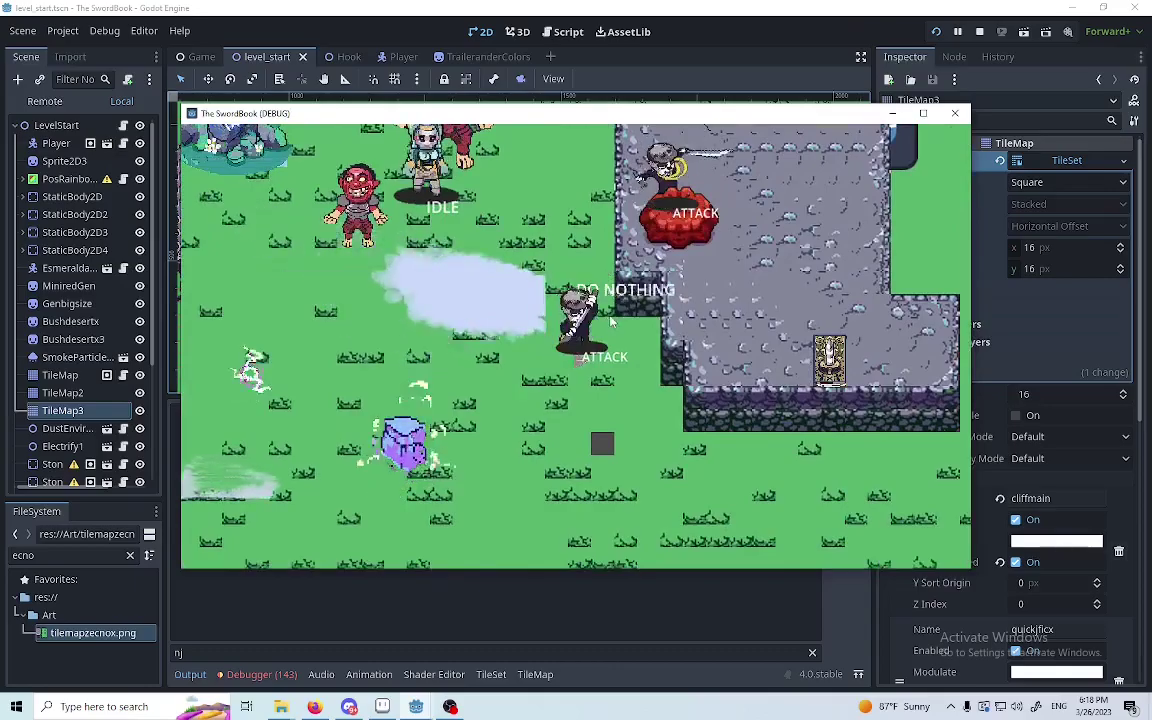
key(d)
key(space)
key(s)
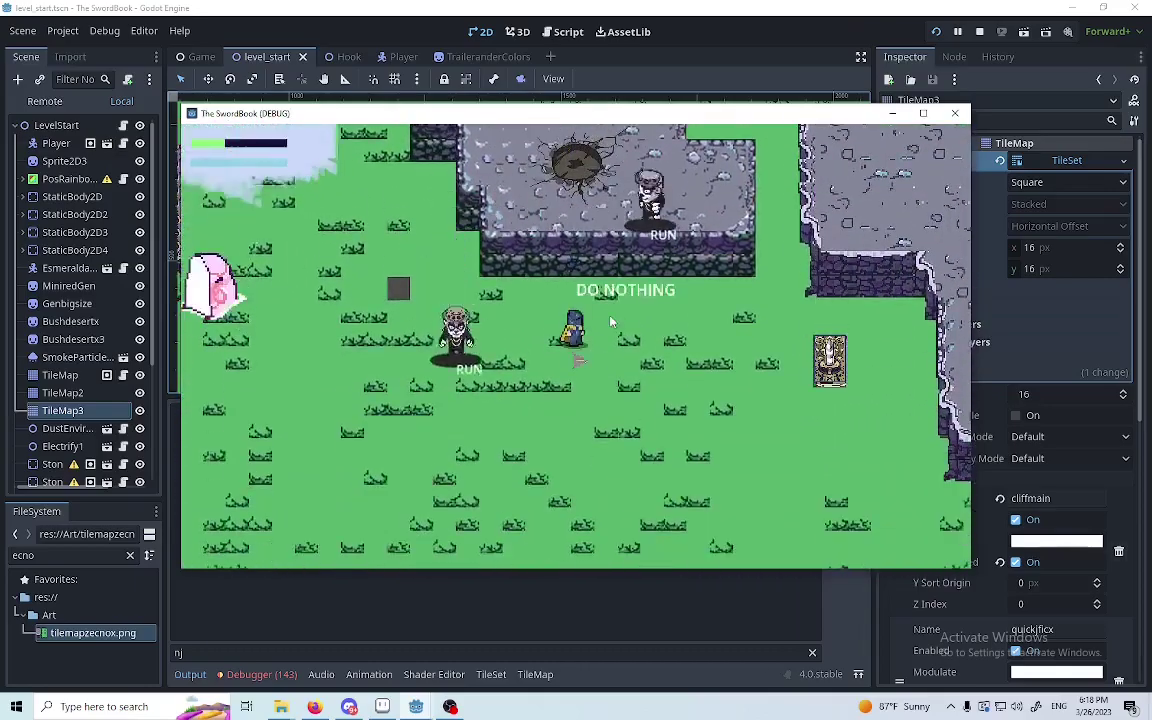
Jump the player across the grass from the smaller cliff to the small red enemy beside the white patch.
key(a)
key(w)
key(space)
key(space)
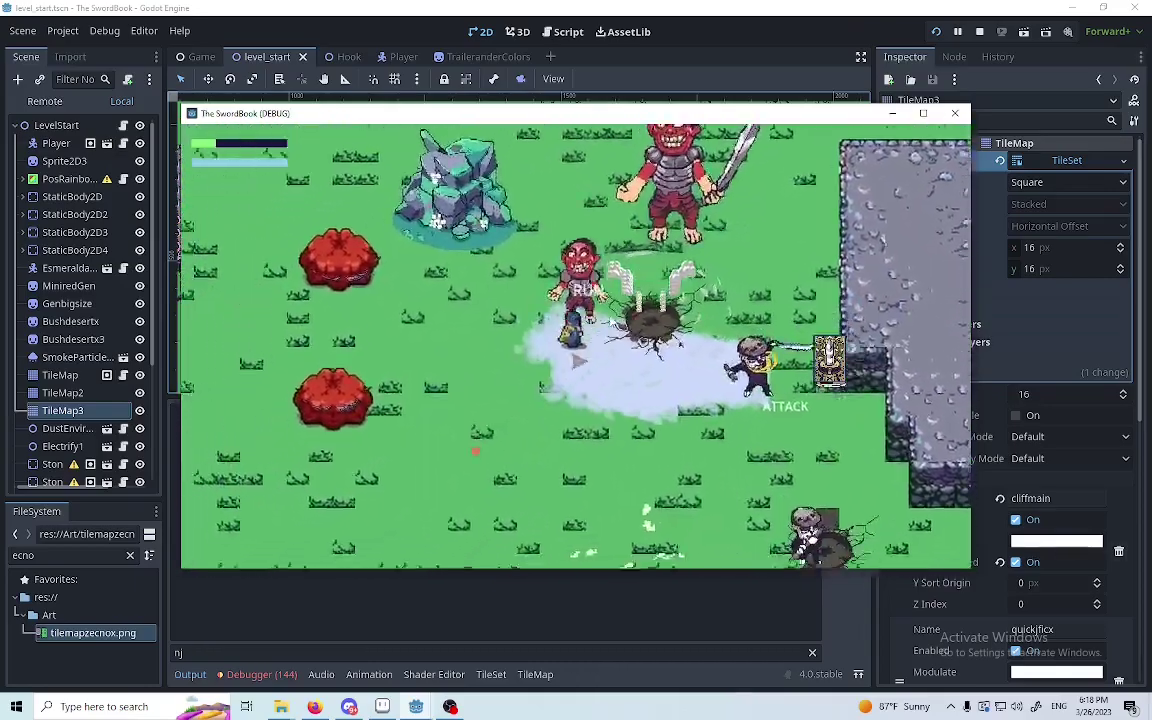
Run and jump the player around the red mounds and up to the crystal rock.
key(s)
key(a)
key(space)
key(d)
key(w)
key(space)
key(a)
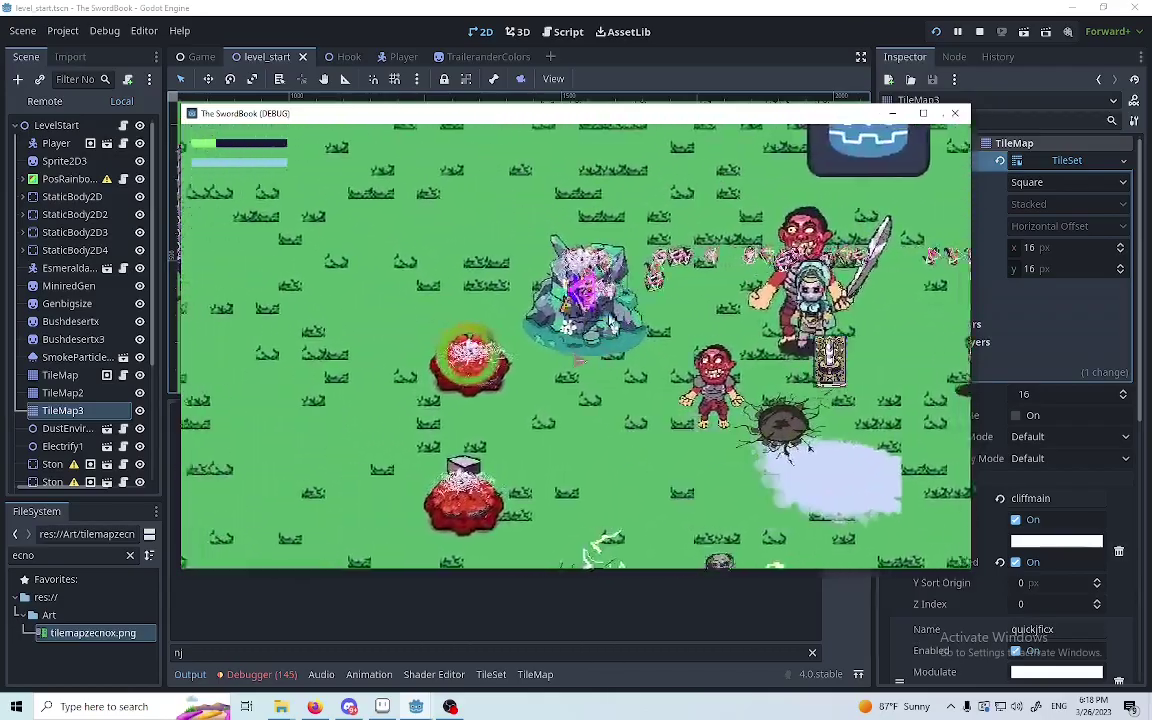
Jump the player around the crystal rock and onto the grass behind it.
key(s)
key(space)
key(d)
key(w)
key(space)
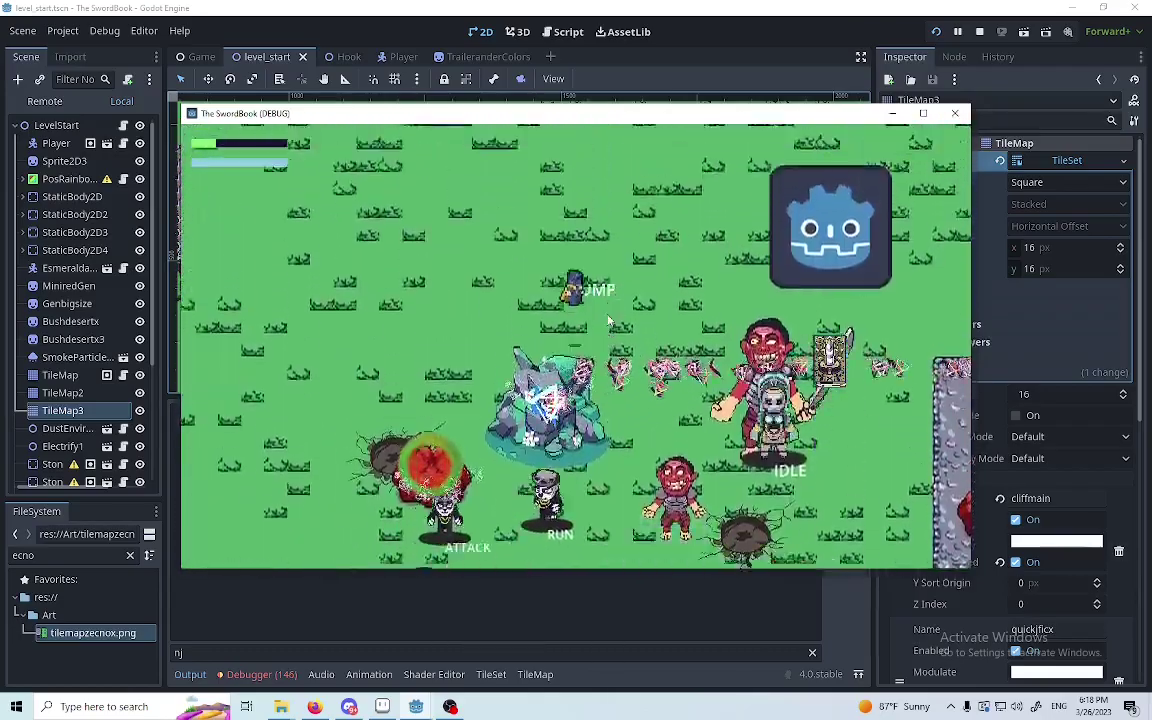
Run and jump the player from the crystal rock back to the grass below the smaller cliff, dodging the enemies.
key(d)
key(s)
key(space)
key(d)
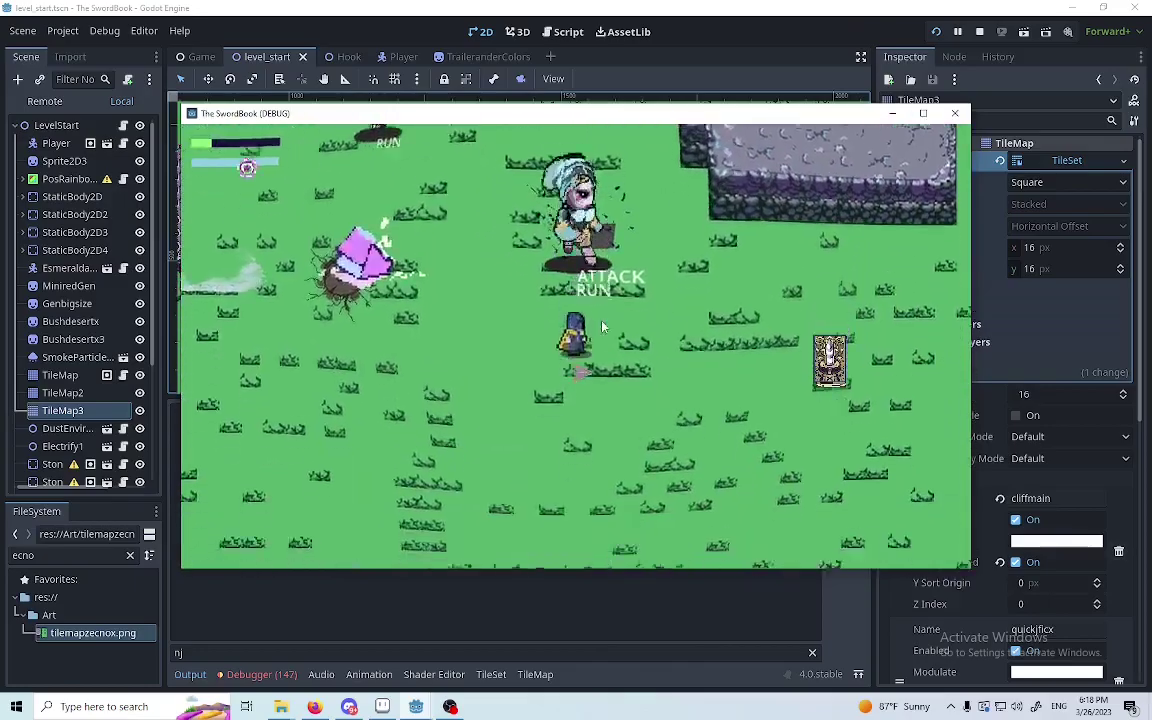
key(space)
key(d)
key(space)
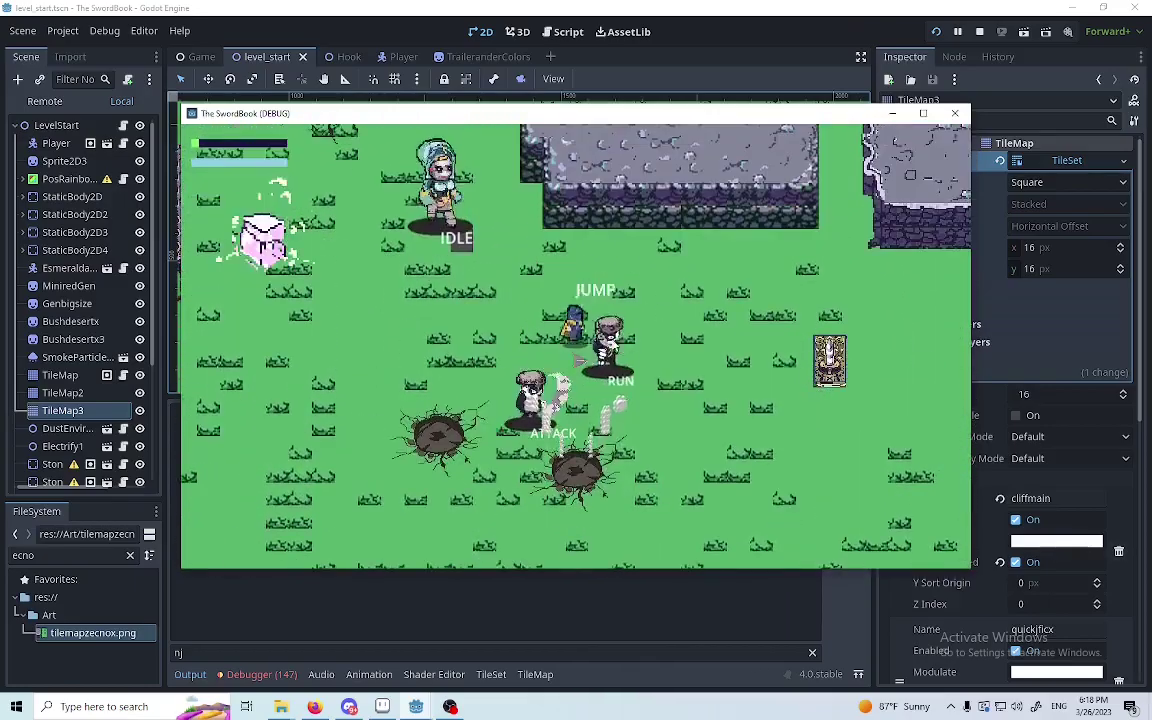
Jump the player up over the smaller cliff's front wall and run to its top surface's back edge.
key(e)
key(w)
key(d)
key(space)
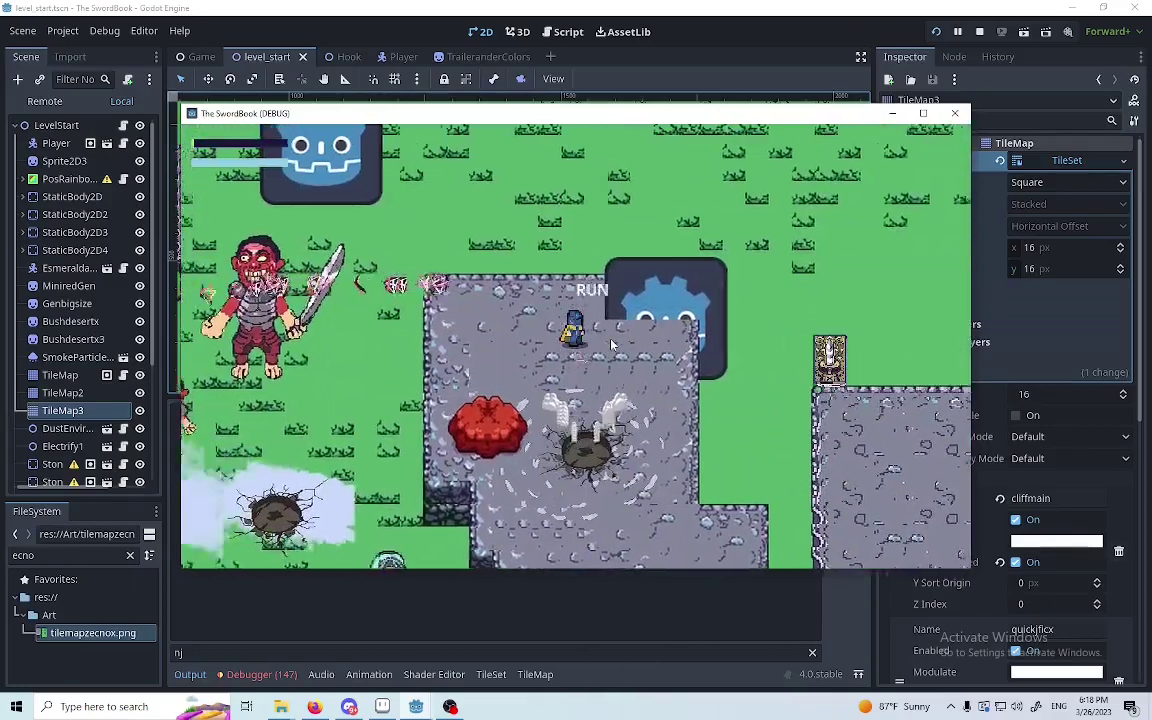
Jump the player across the smaller cliff's top surface to its right edge beside the Godot icon.
key(a)
key(space)
key(d)
key(w)
key(space)
key(s)
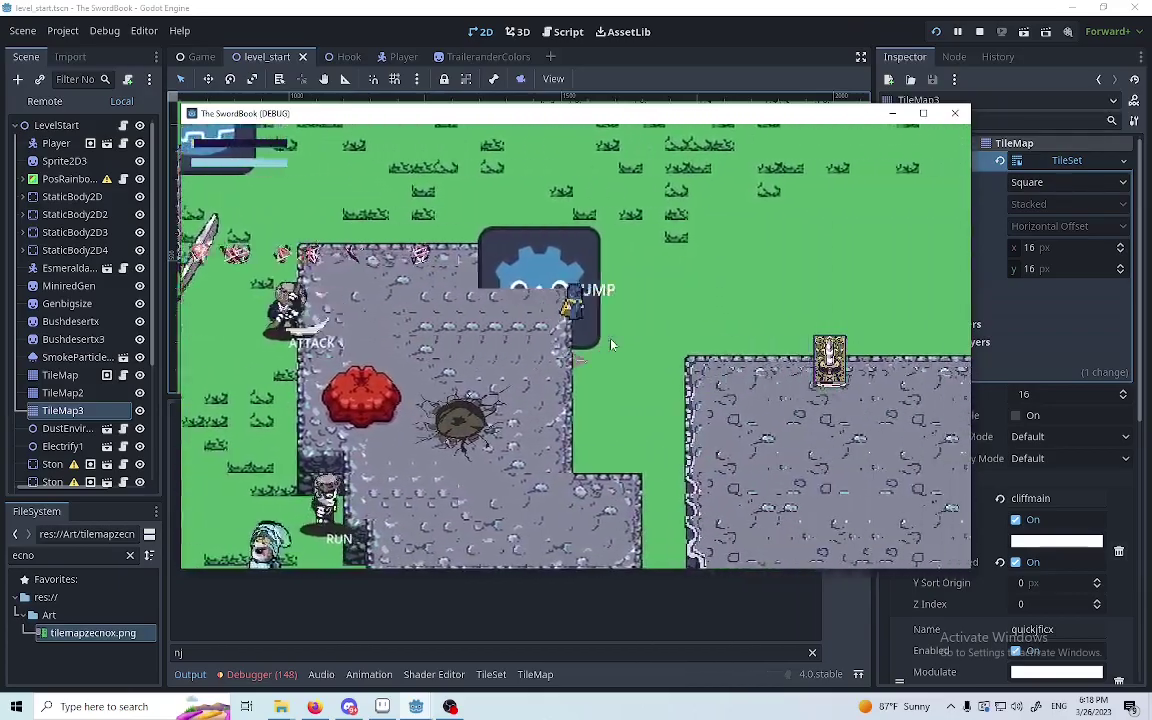
Jump the player along the smaller cliff's back edge and run off to the grass south of it.
key(a)
key(space)
key(w)
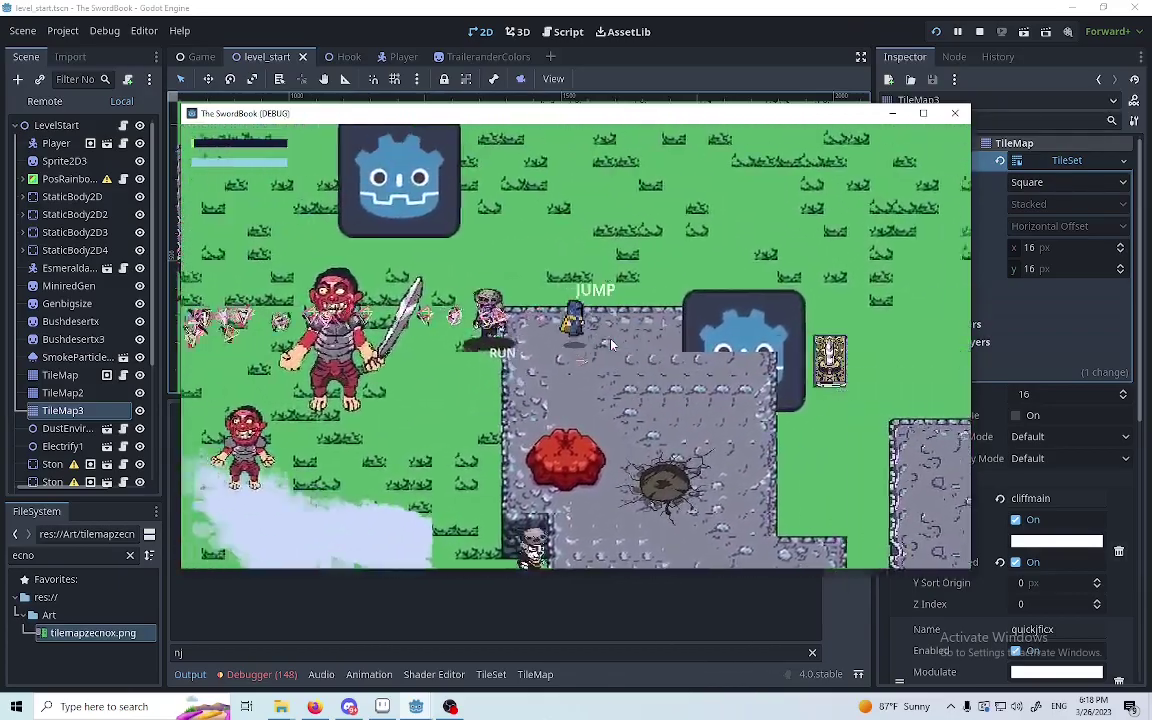
key(a)
key(s)
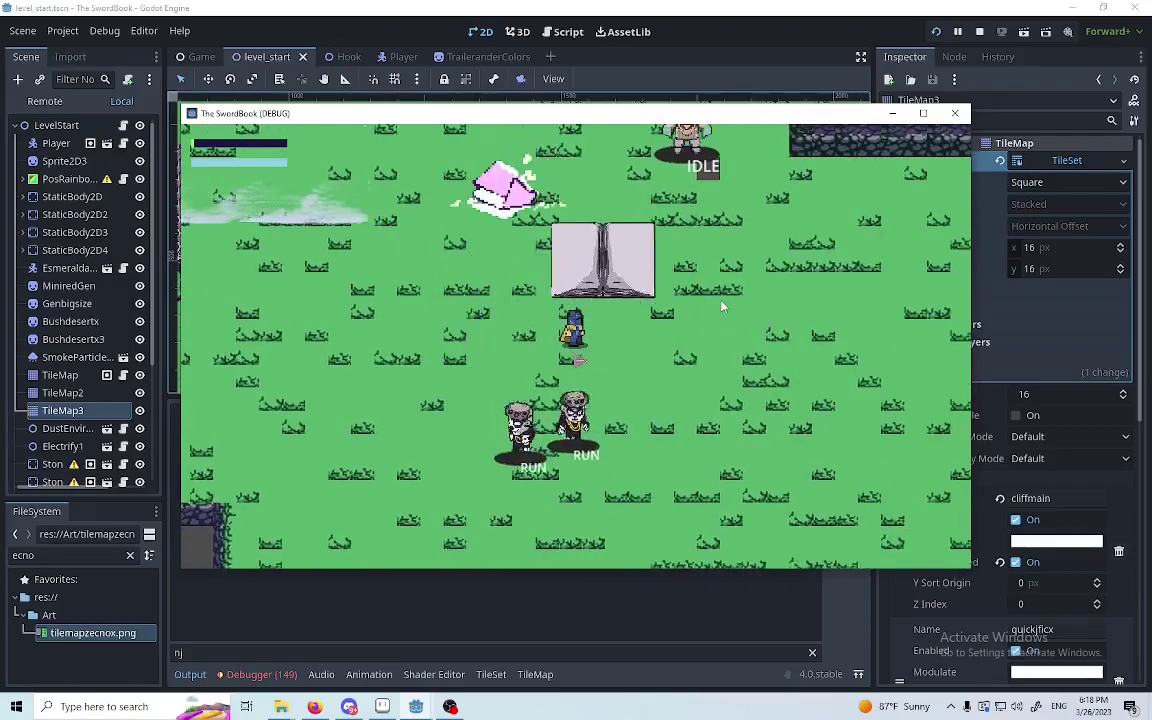
Run the player back and forth on the grass below the smaller cliff while showing the sword book.
key(d)
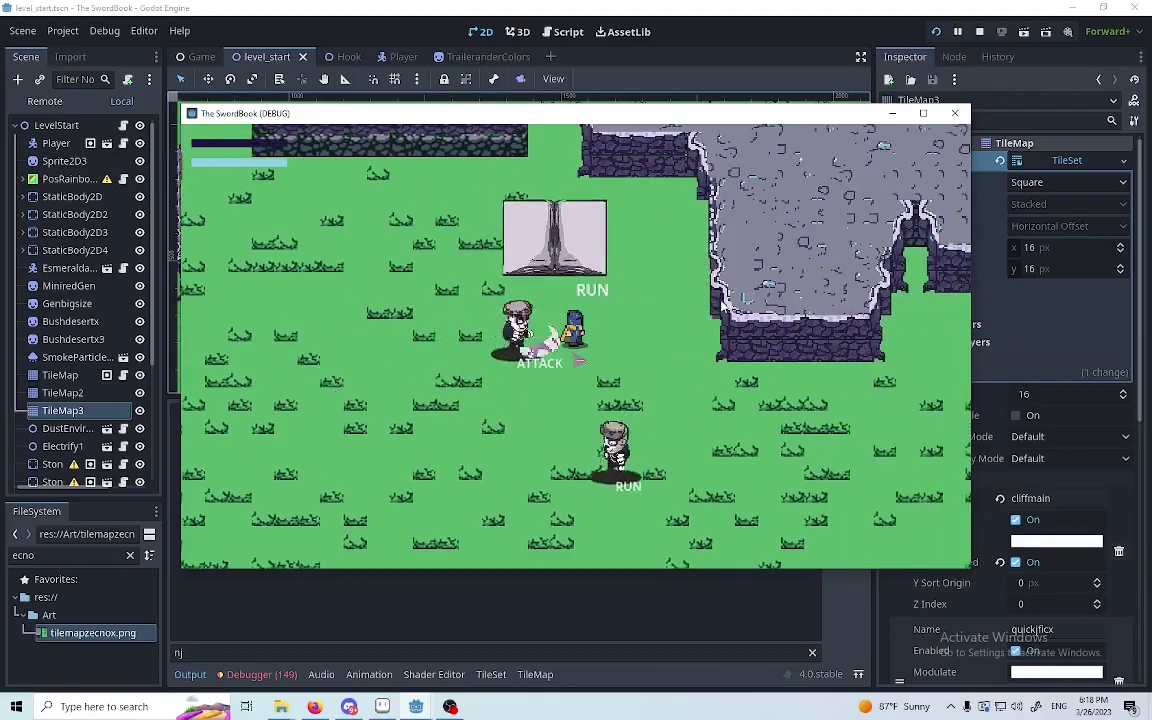
key(a)
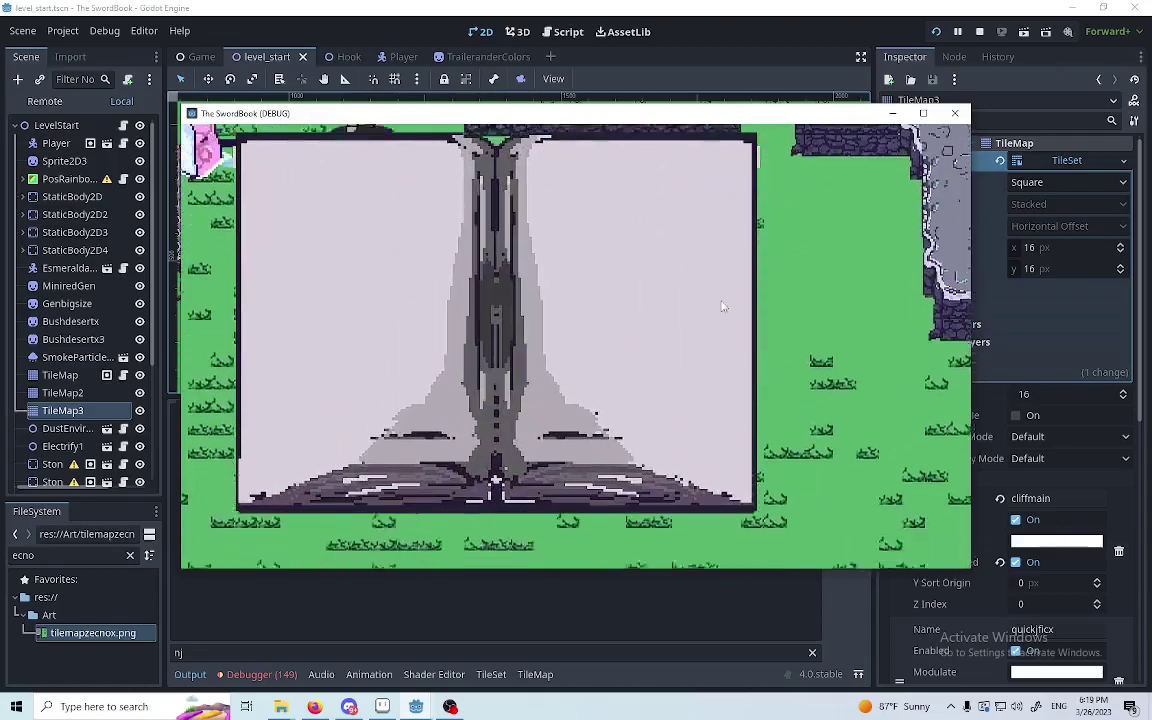
key(w)
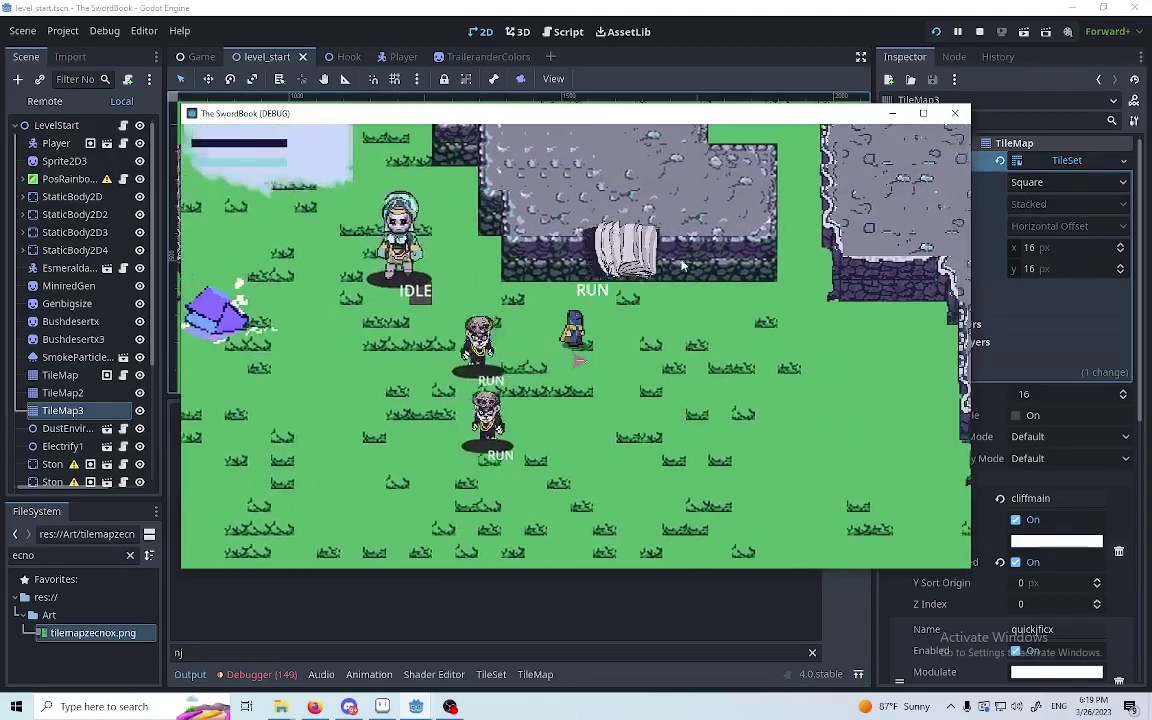
key(a)
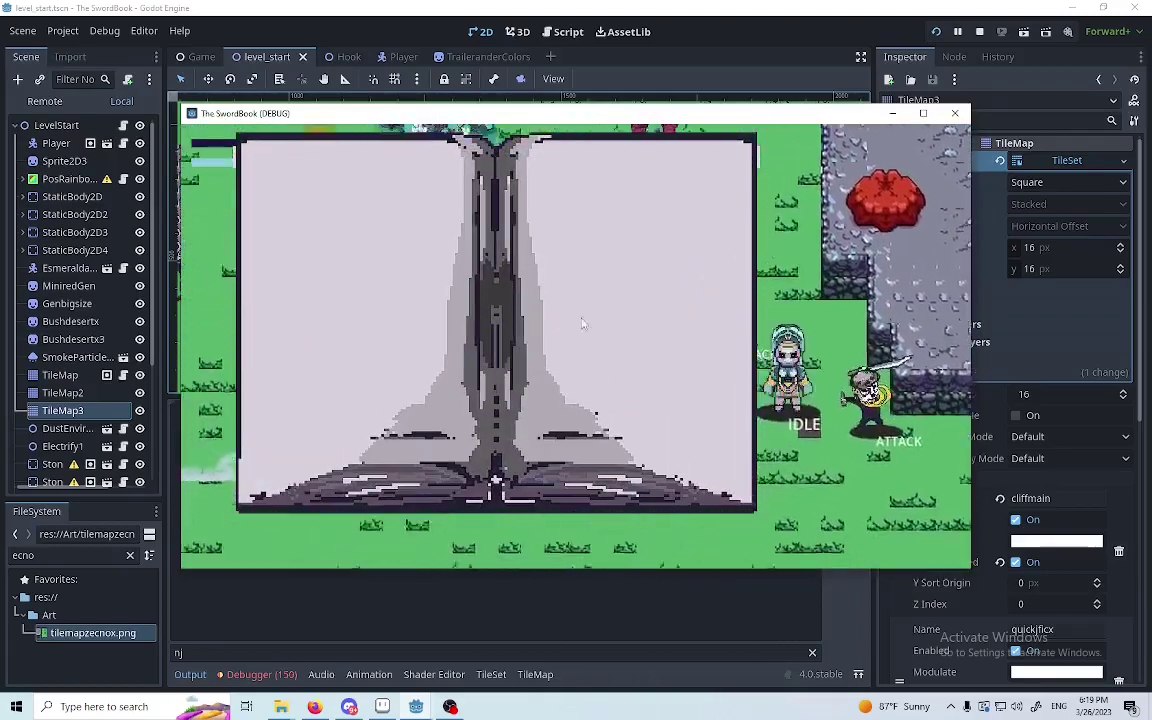